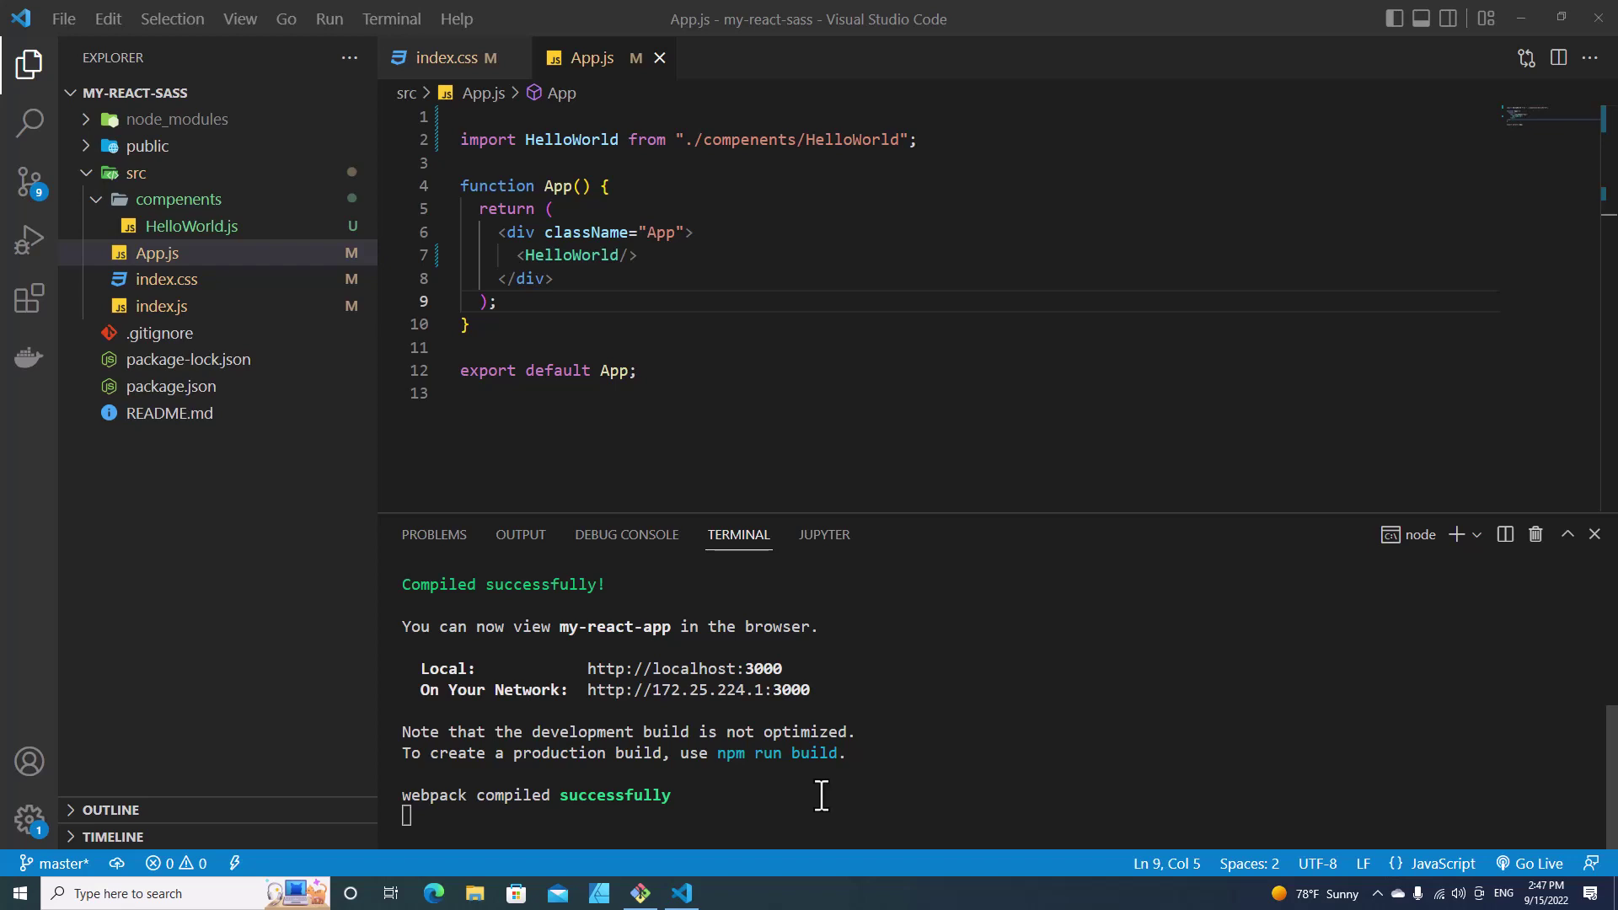
Stop the running dev server with Ctrl+C and run npm install sass
key("ctrl+c")
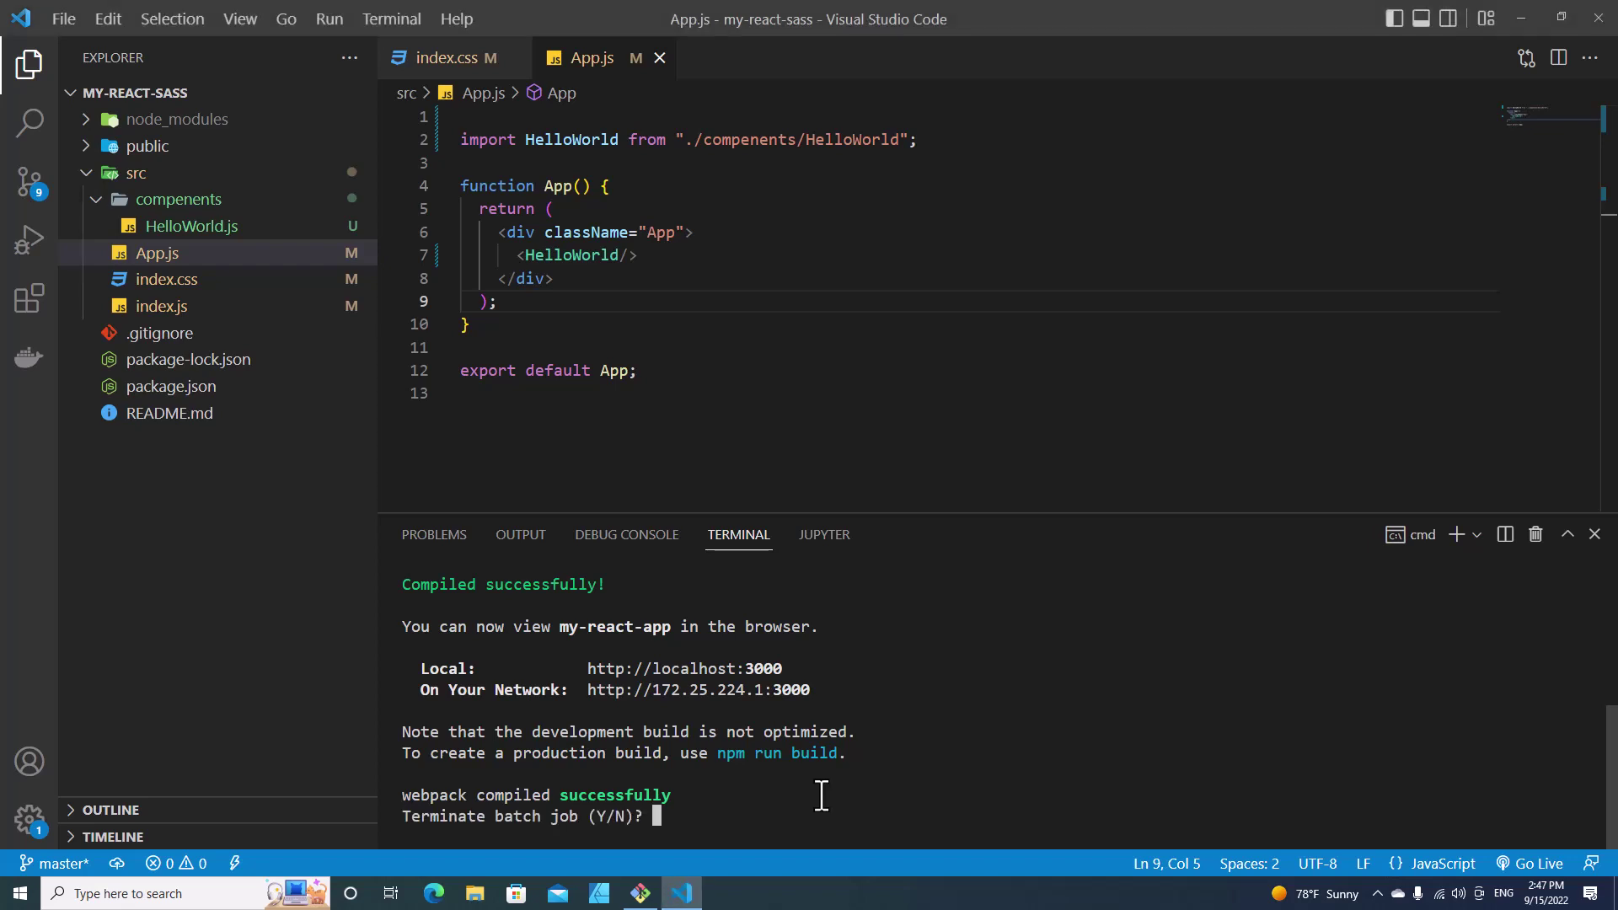
type("Y")
key("Return")
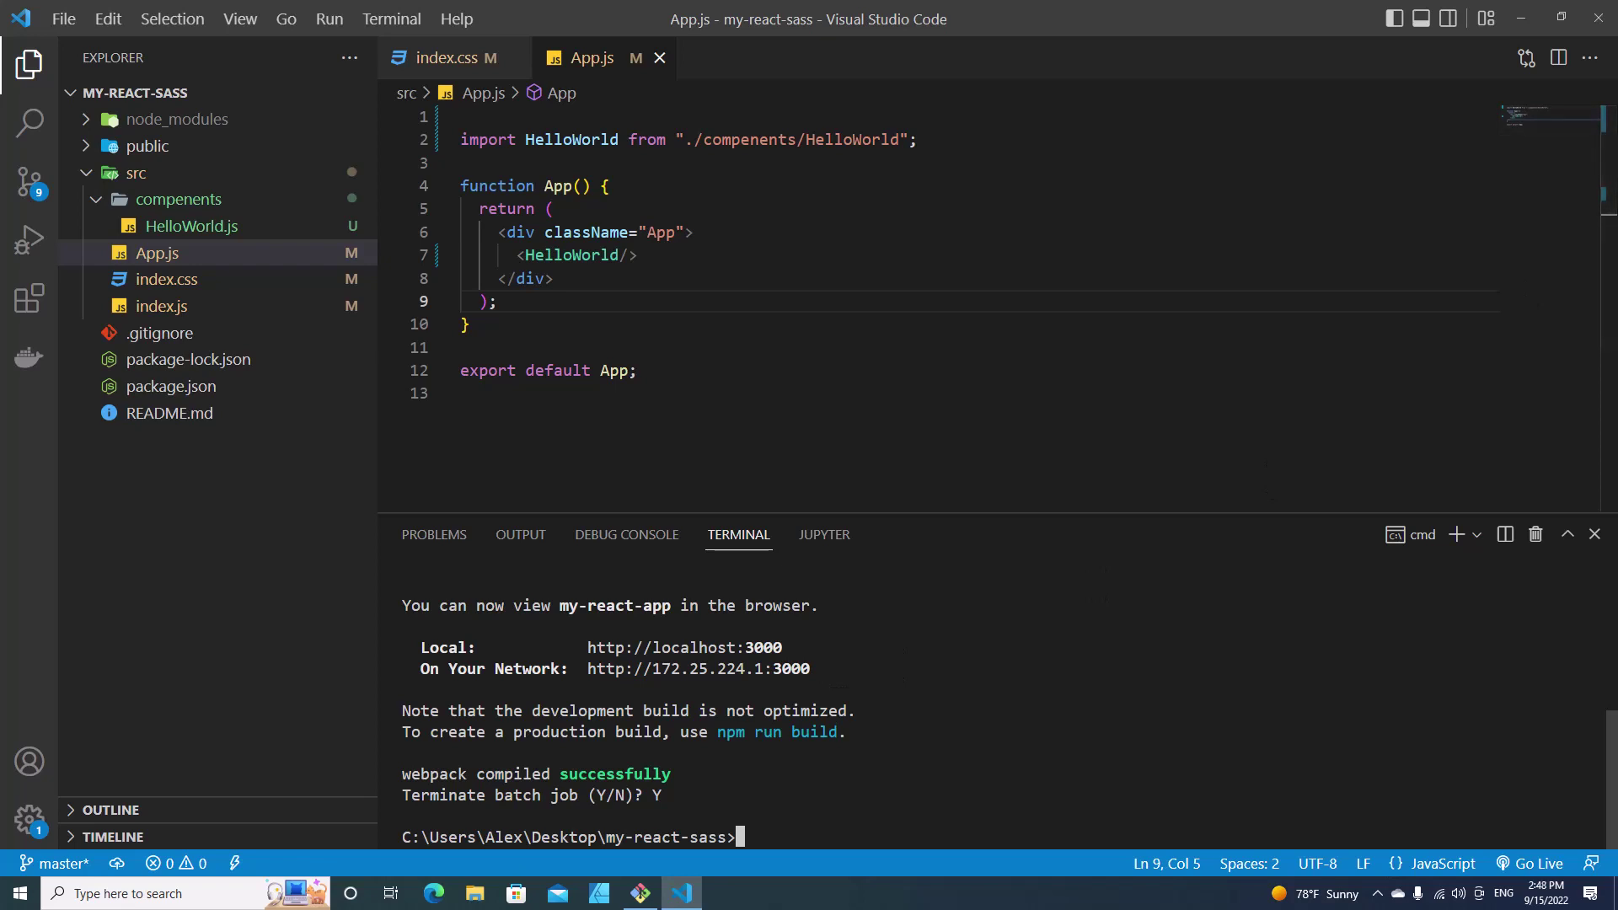
type("npm i")
type("nstall sass")
key("Return")
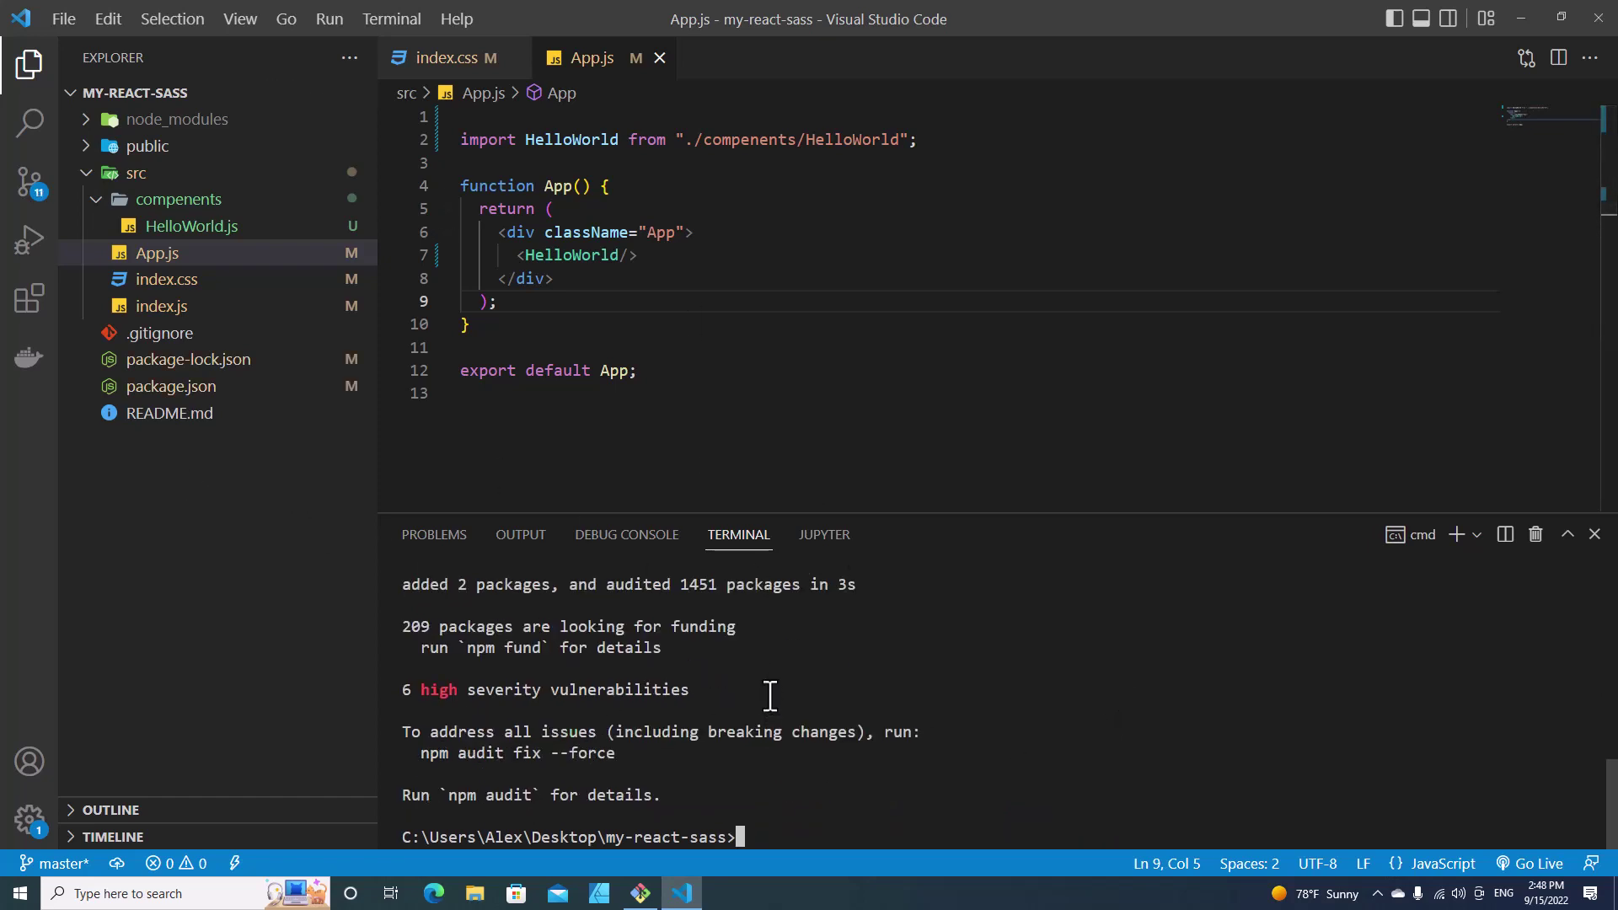
Open package.json and find sass 1.54.9 under dependencies
left_click(196, 387)
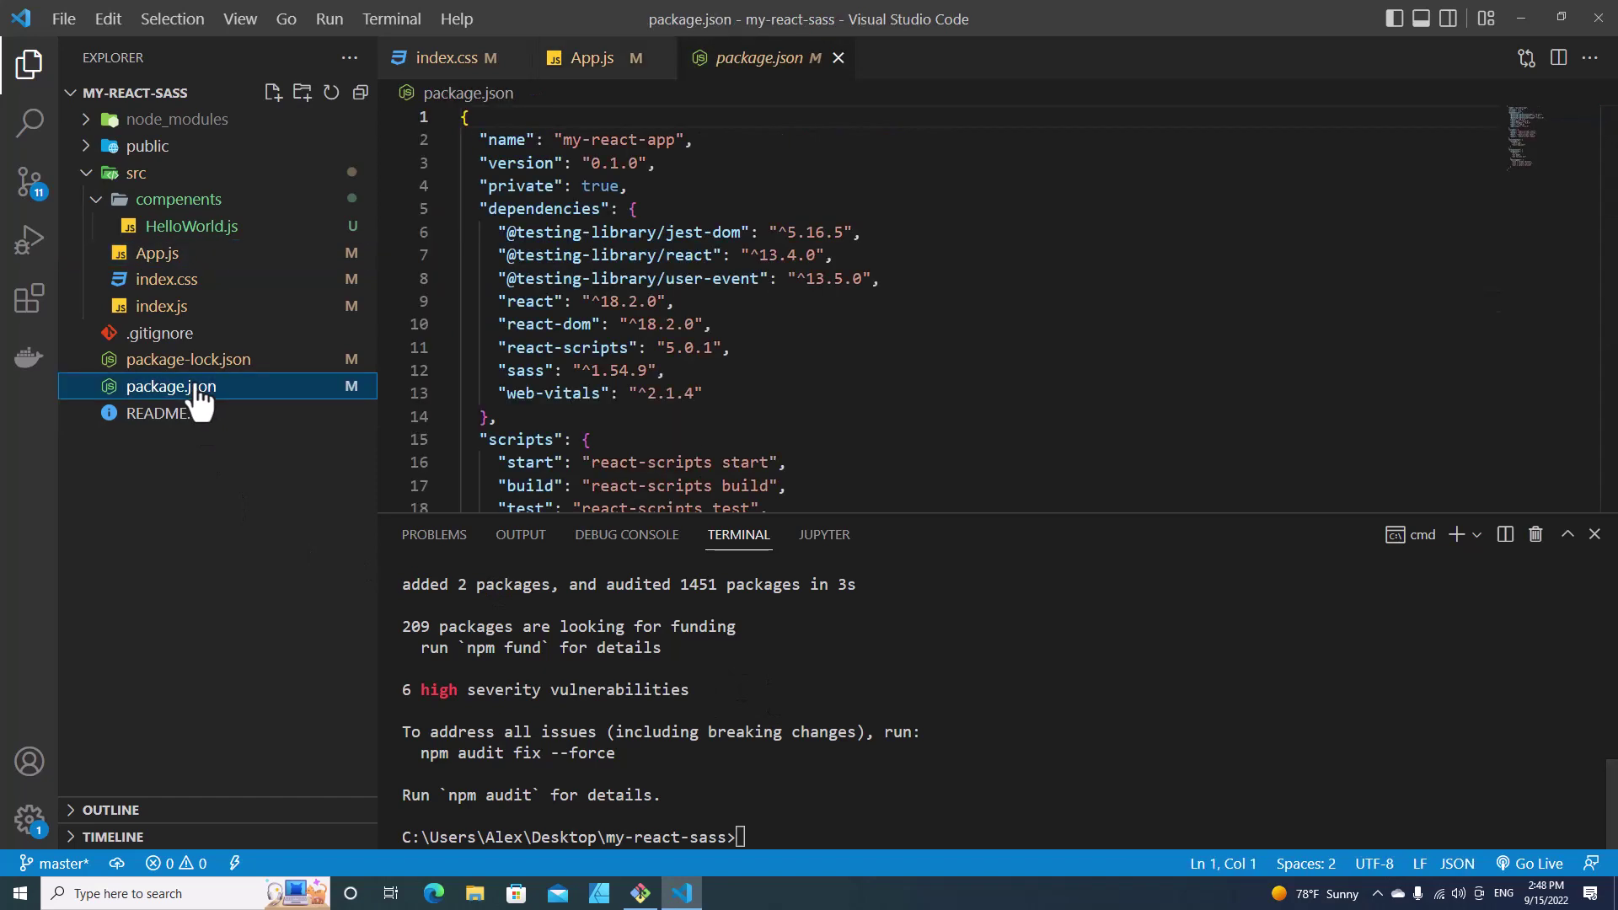
scroll(713, 402, "down", 4)
scroll(712, 402, "up", 2)
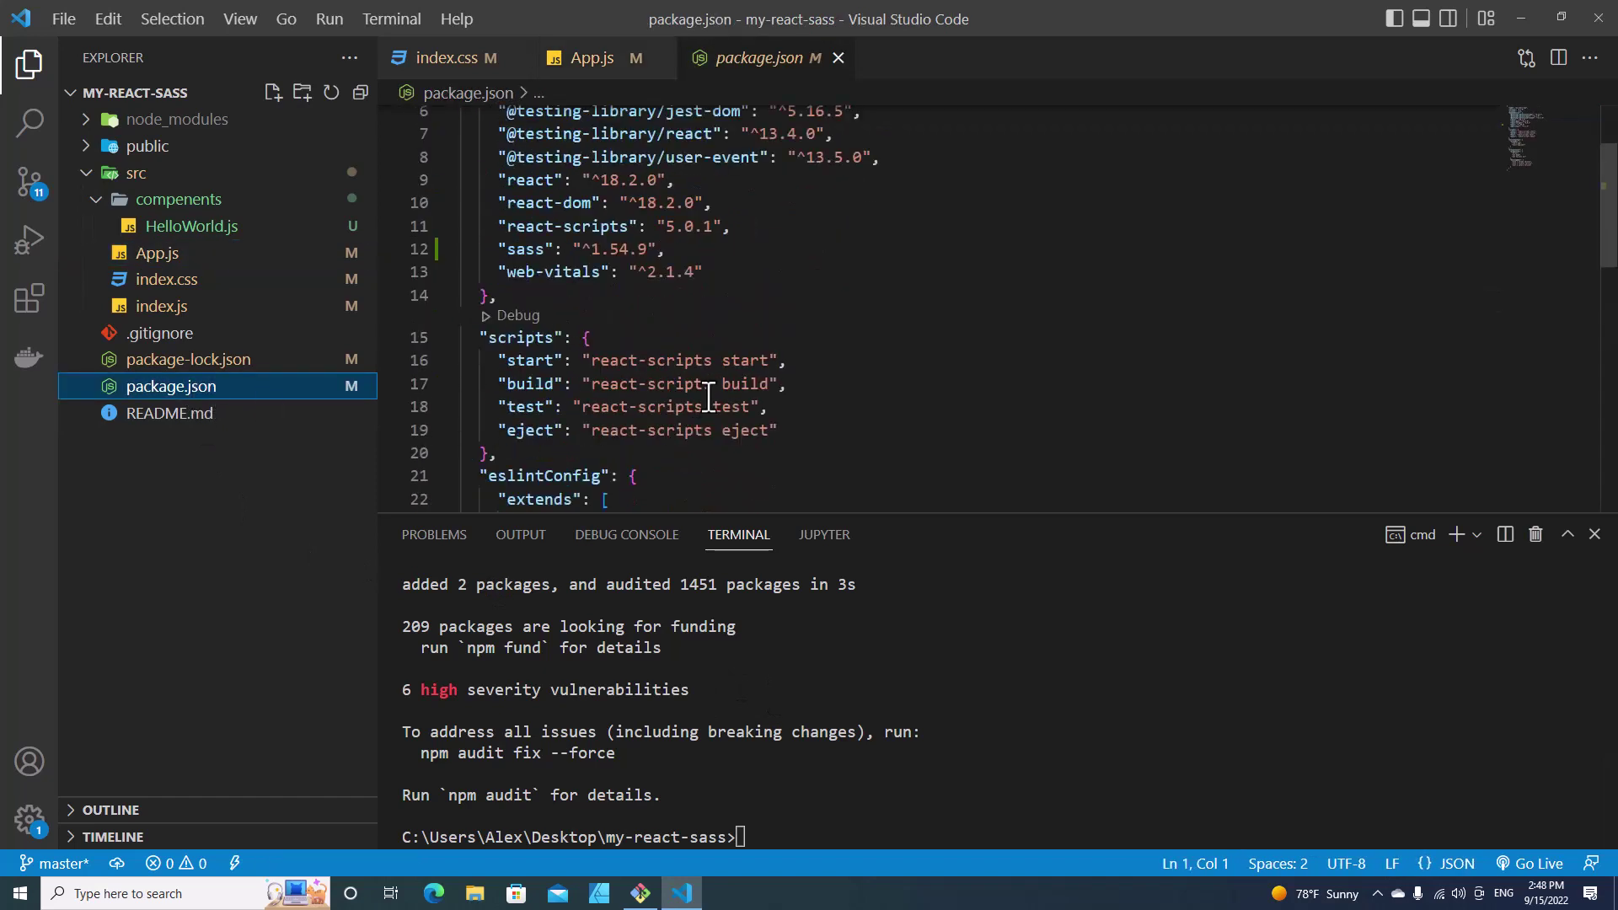
scroll(658, 316, "up", 2)
left_click_drag(664, 371, 460, 371)
double_click(588, 211)
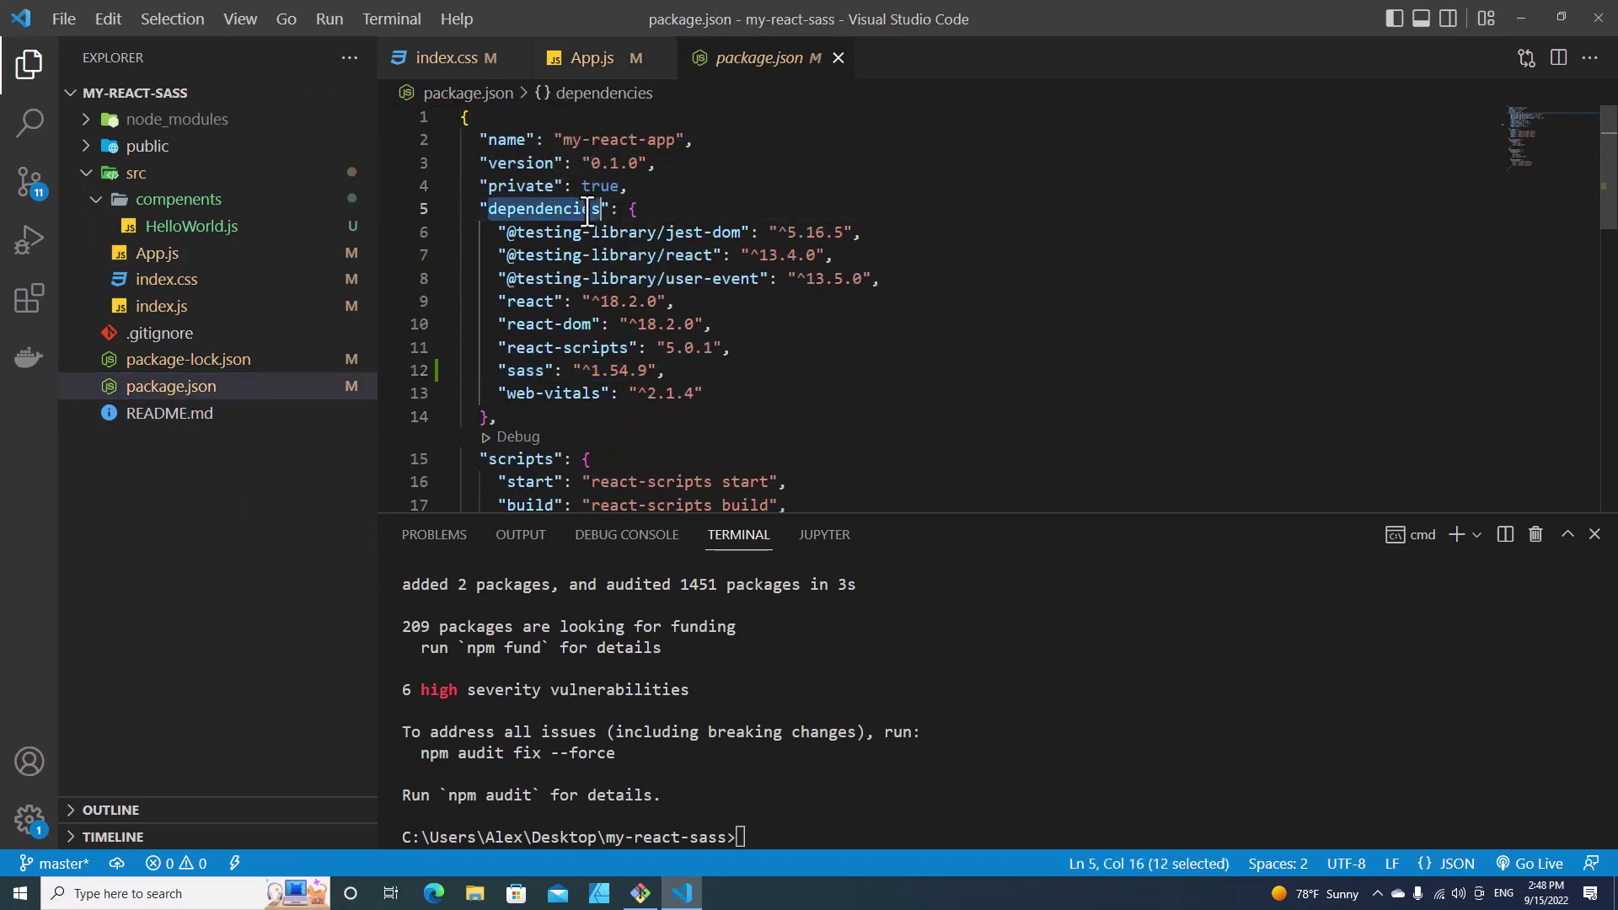
double_click(536, 374)
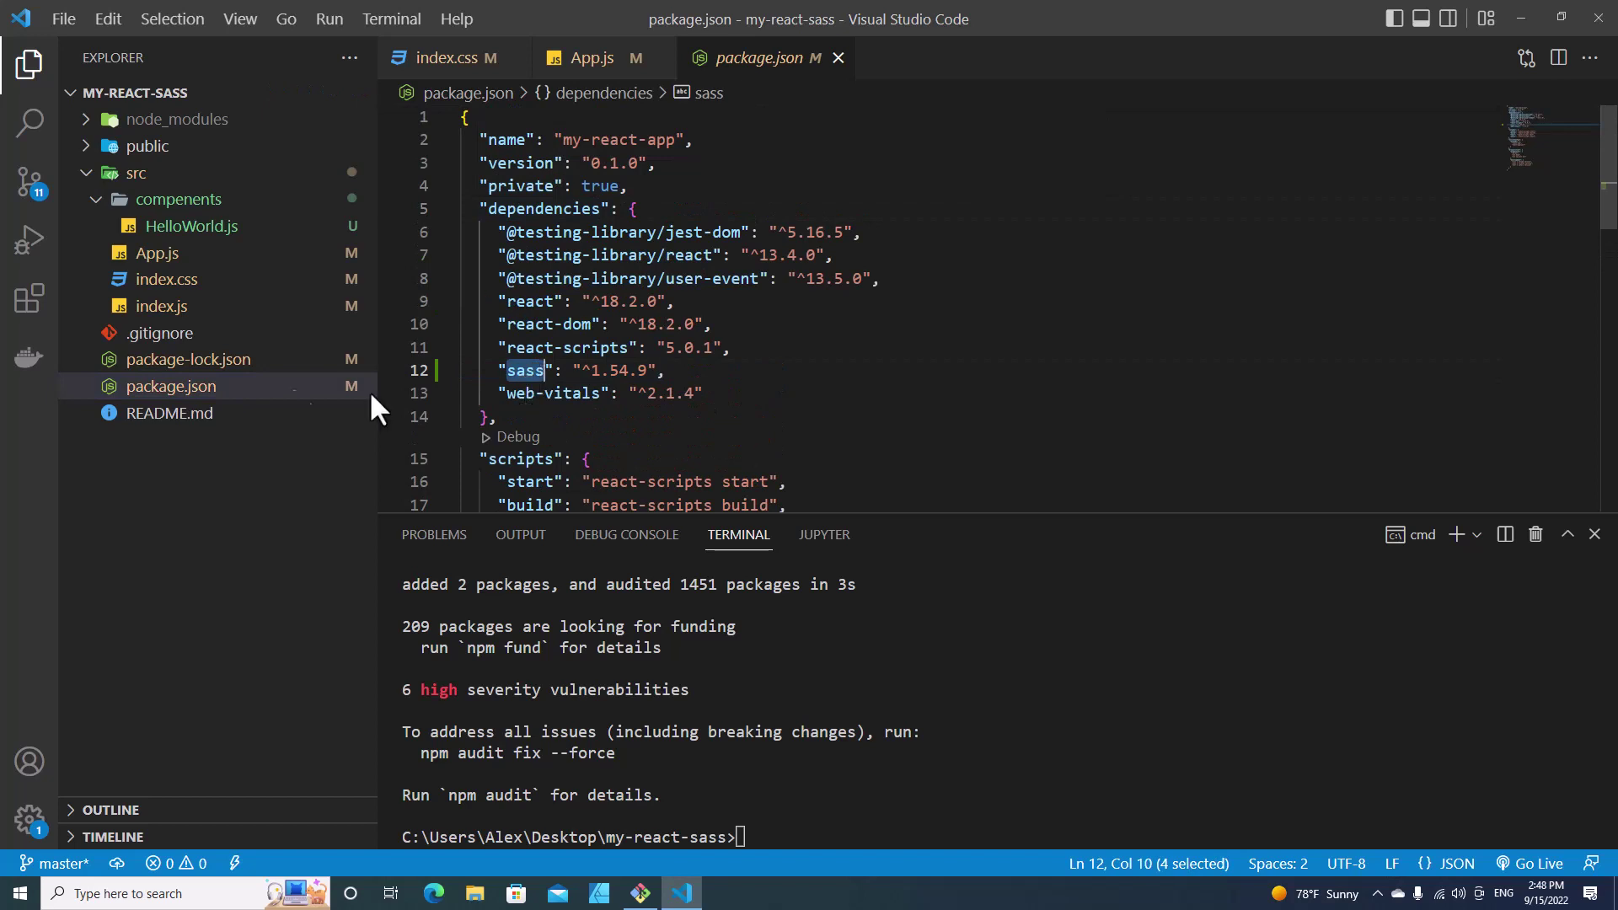
Create a new file named App.scss inside the src folder
left_click(190, 265)
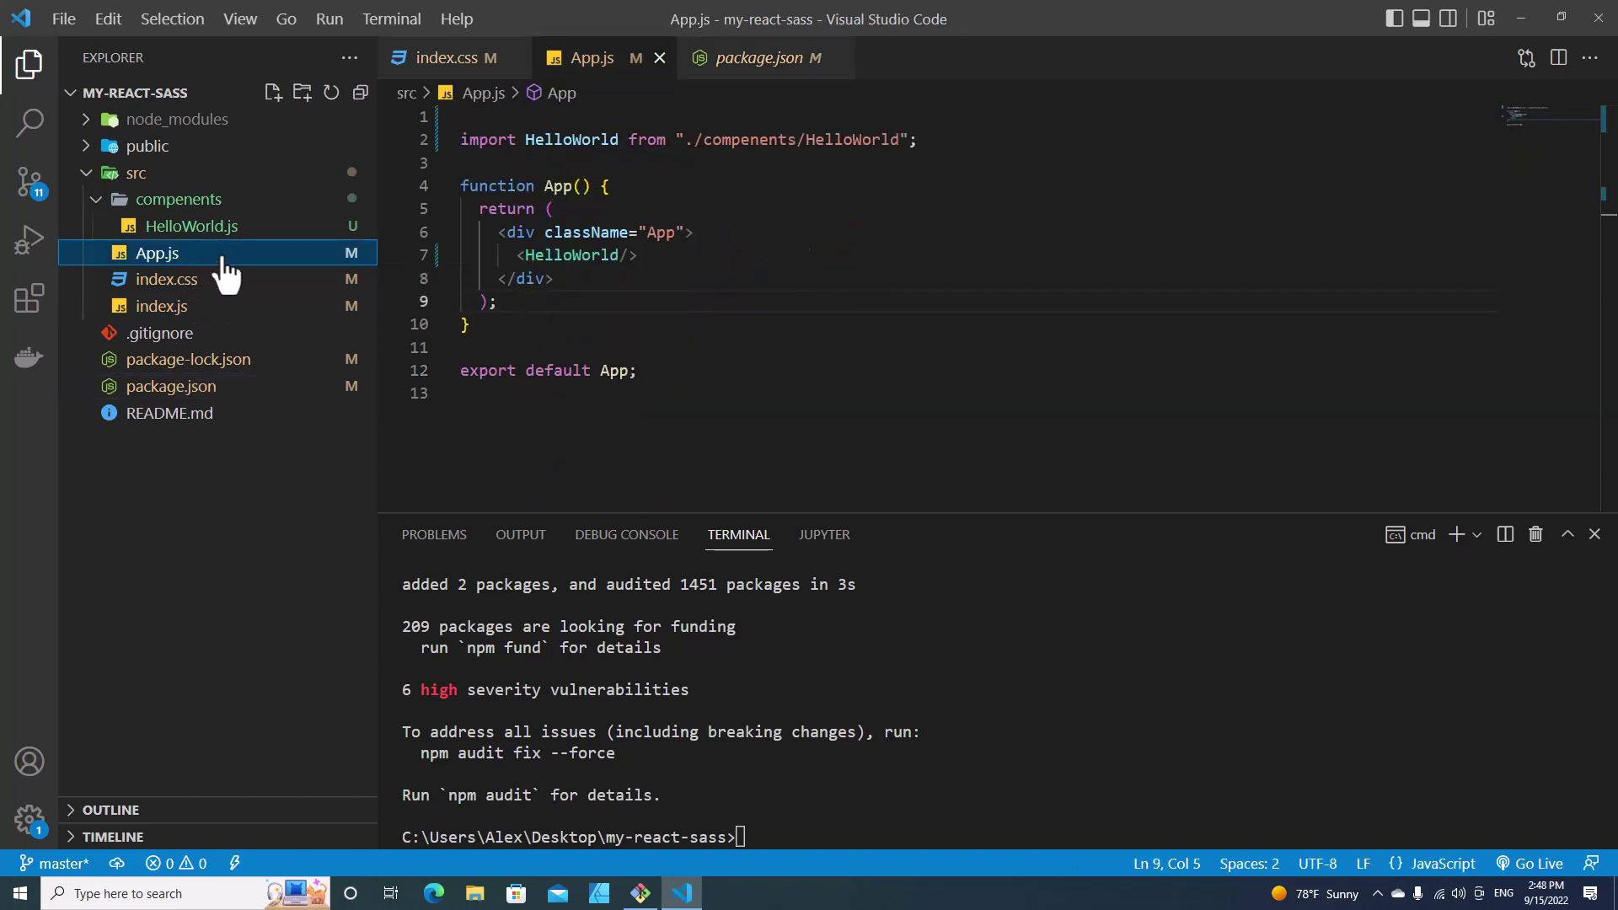
left_click(101, 200)
left_click(159, 178)
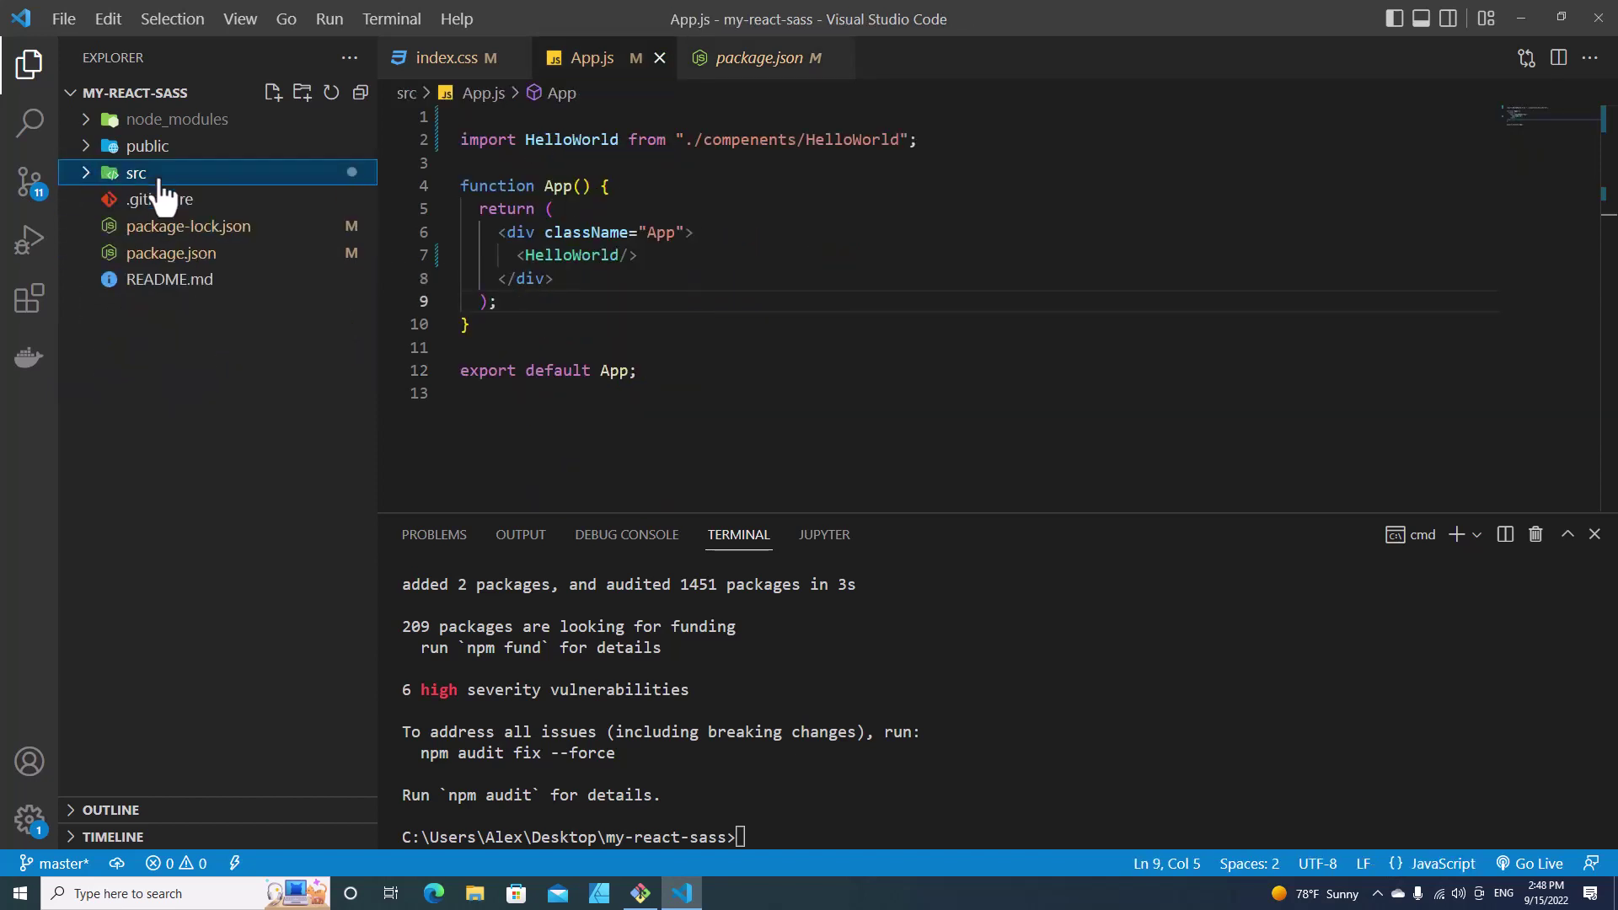
right_click(159, 182)
left_click(203, 206)
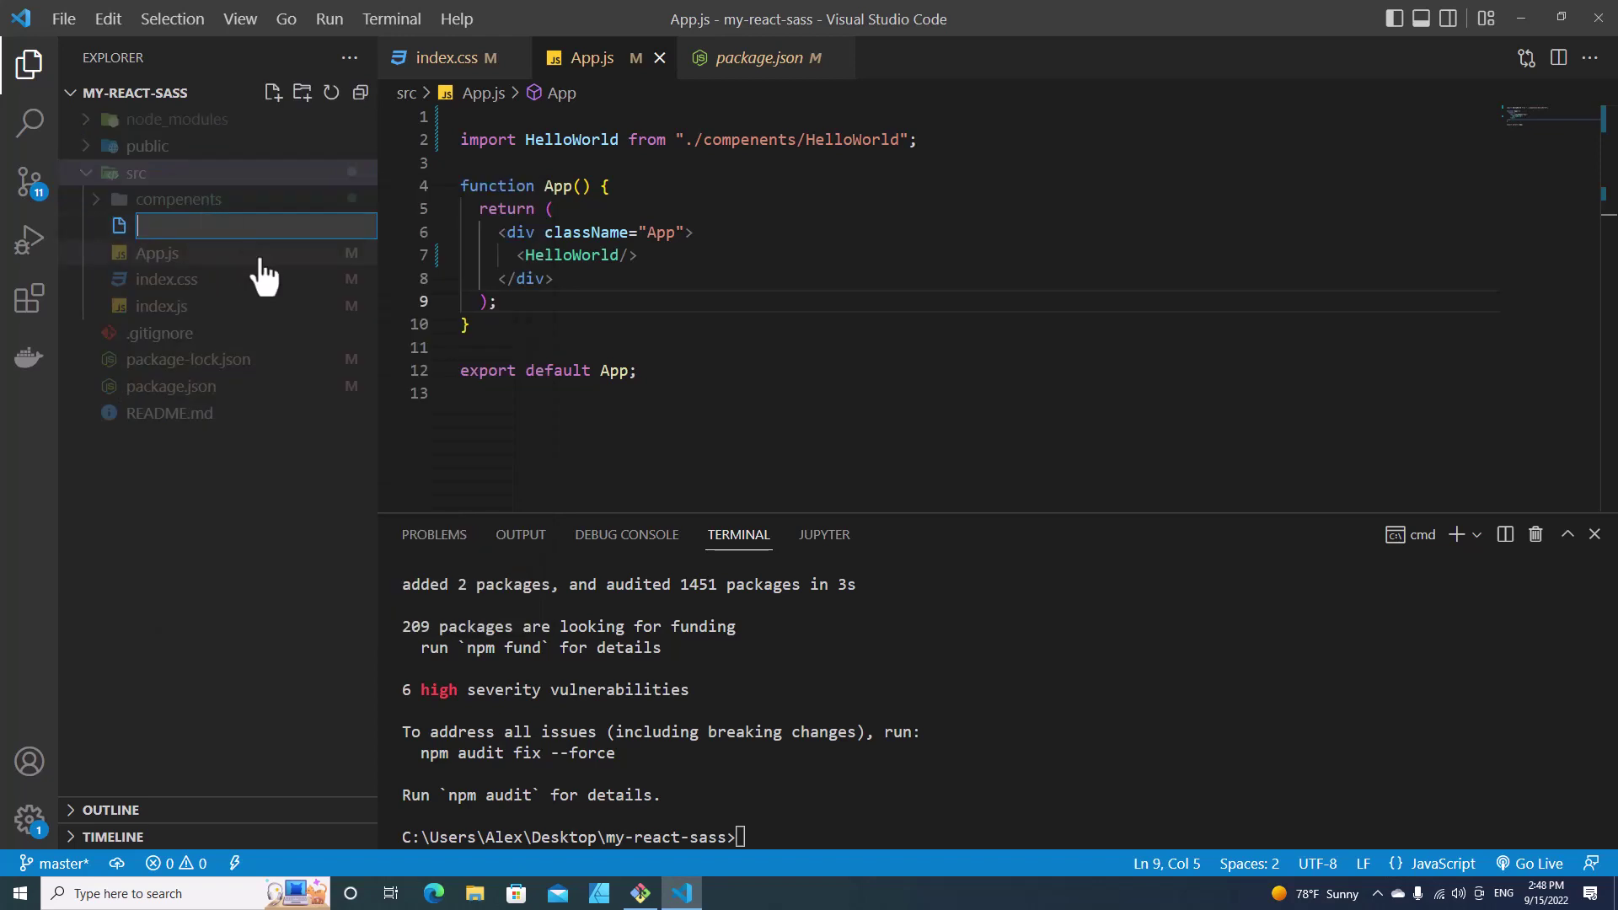
type("App.scss")
key("Return")
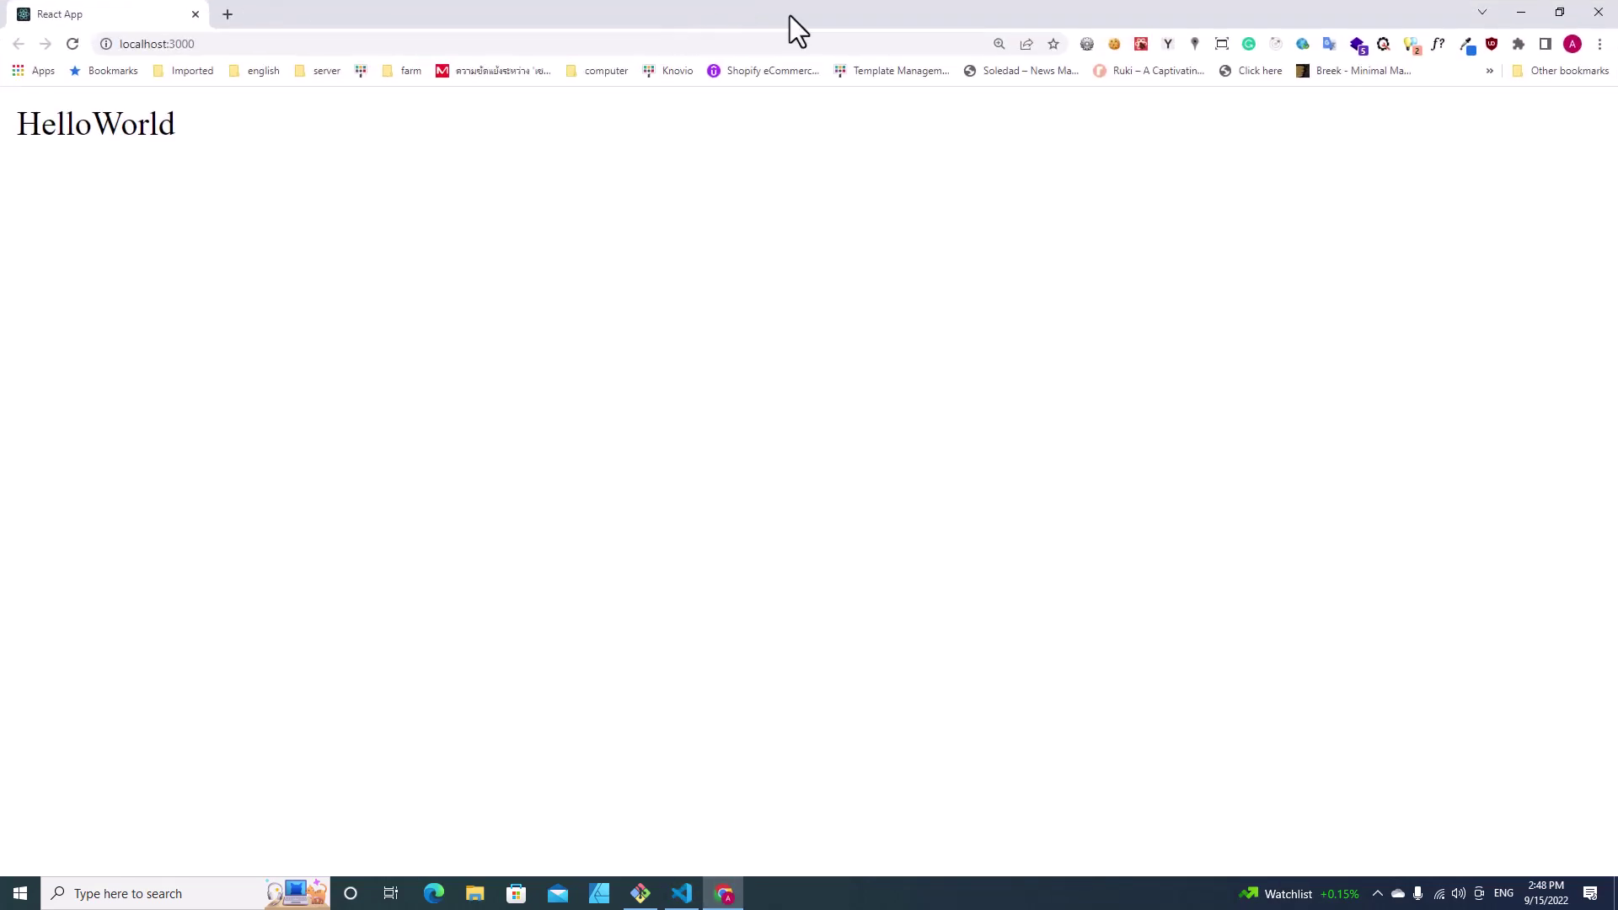
Check the 'App' className in App.js, then go back to the empty App.scss
left_click(1519, 13)
left_click(673, 121)
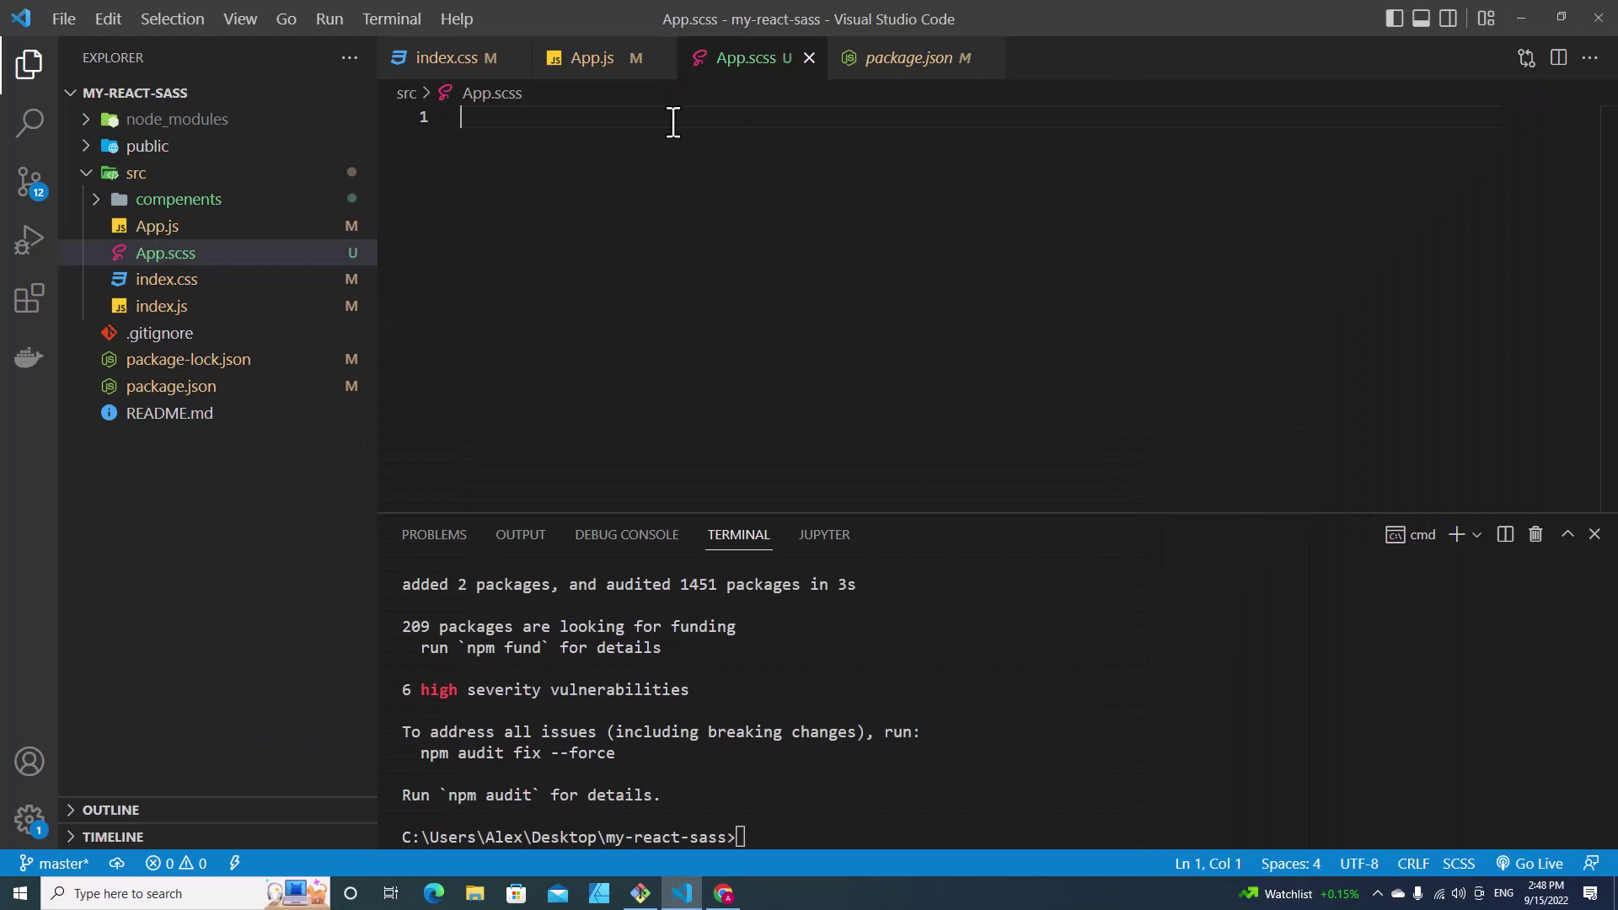
left_click(177, 226)
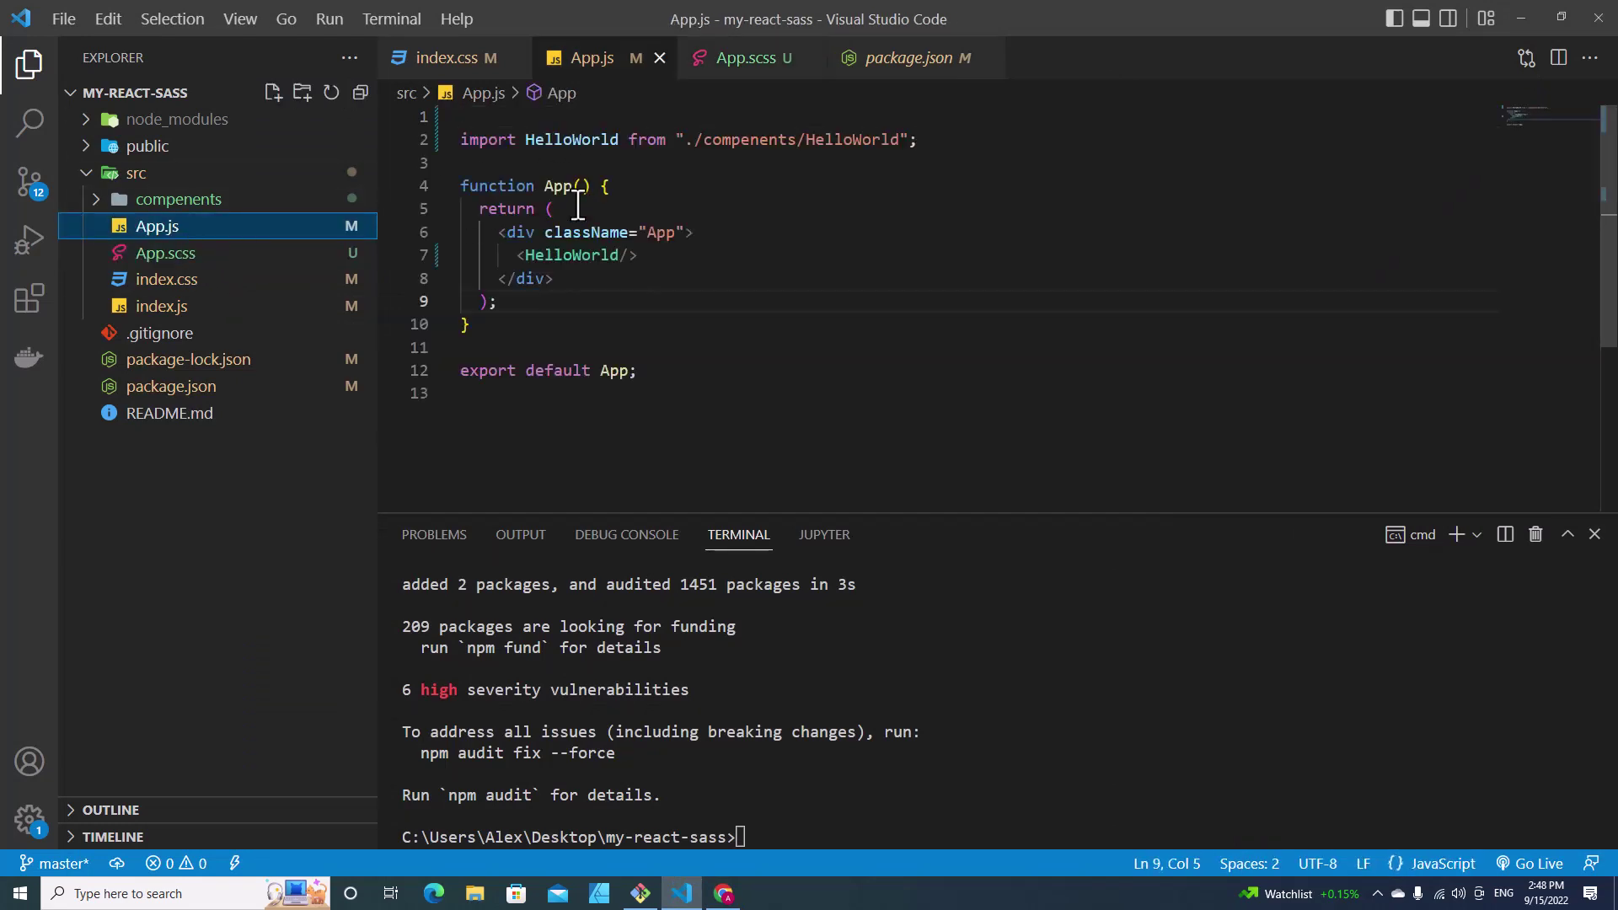
double_click(579, 232)
double_click(667, 232)
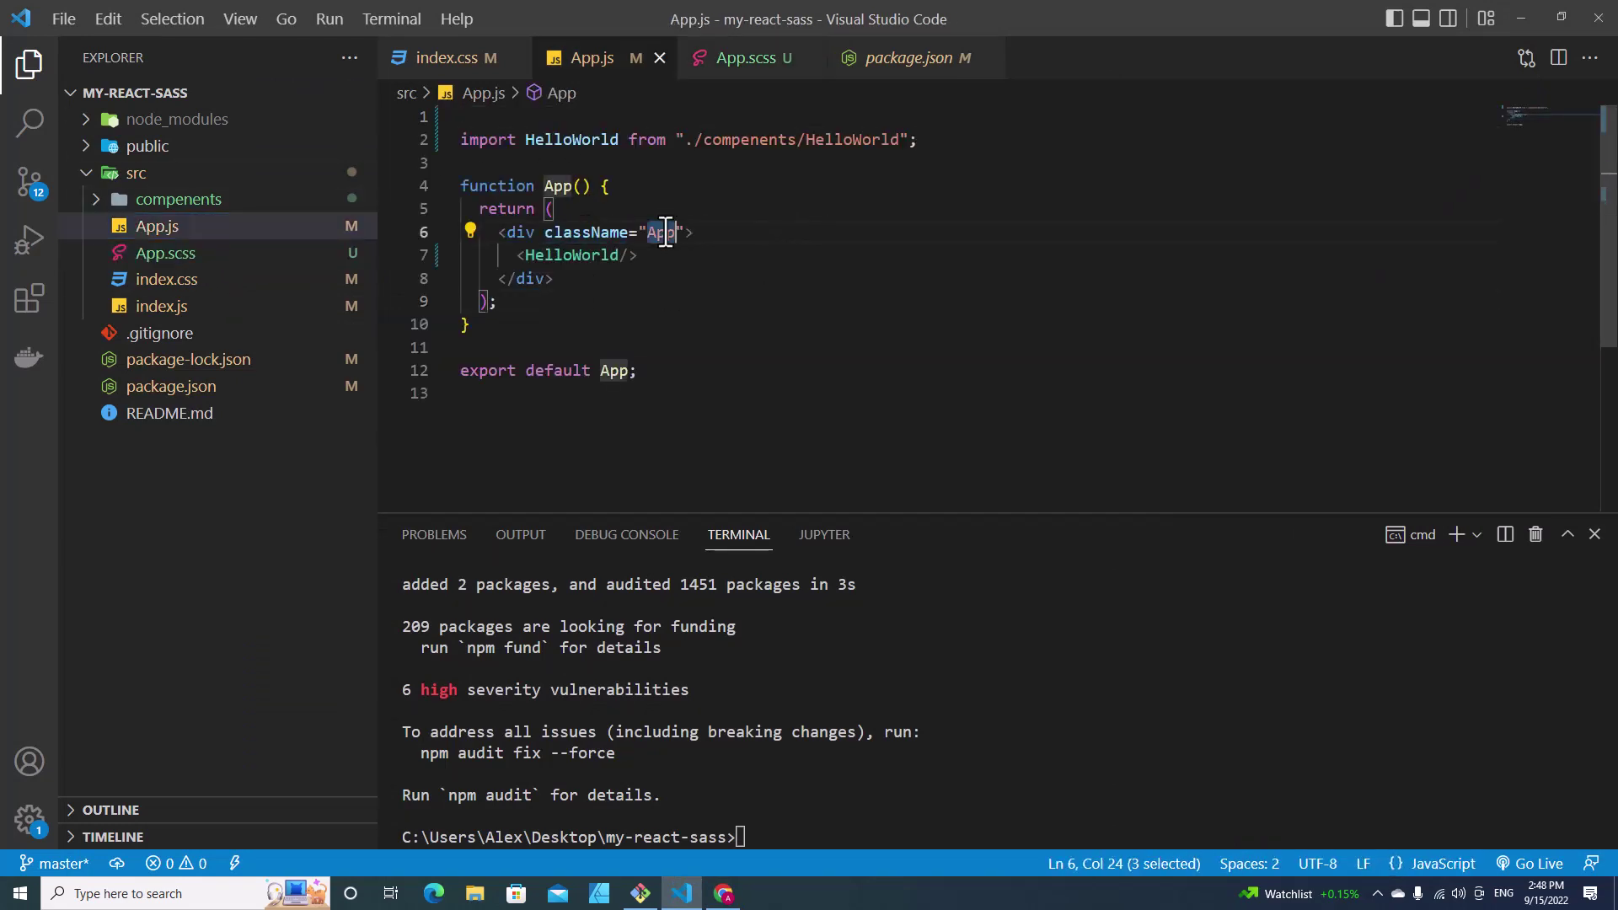
left_click(217, 255)
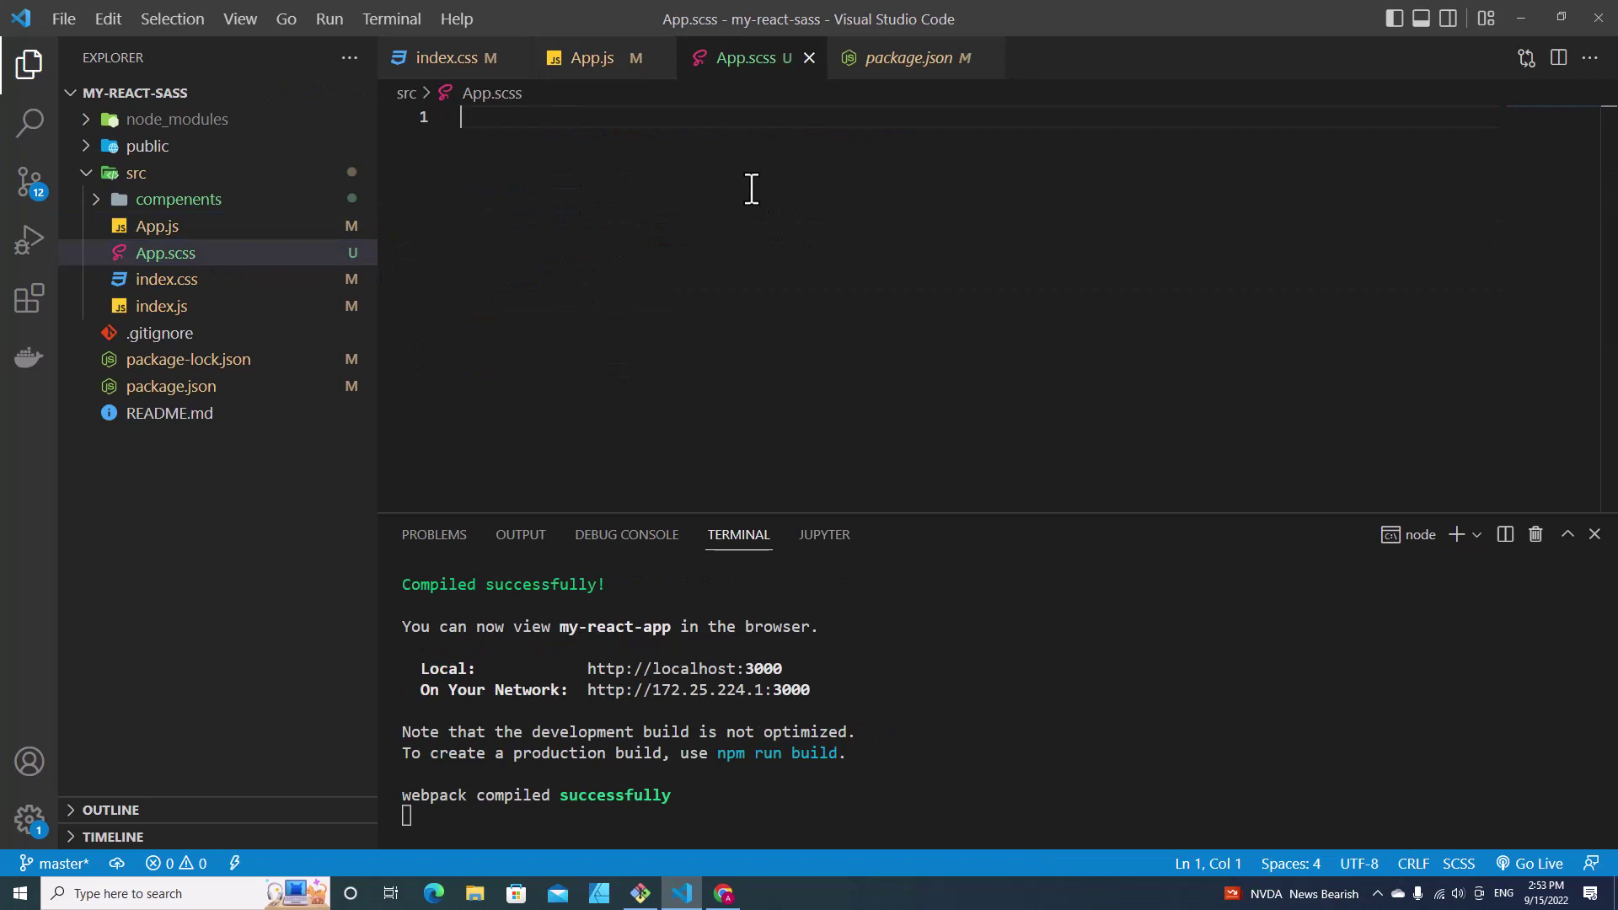
type(".App{")
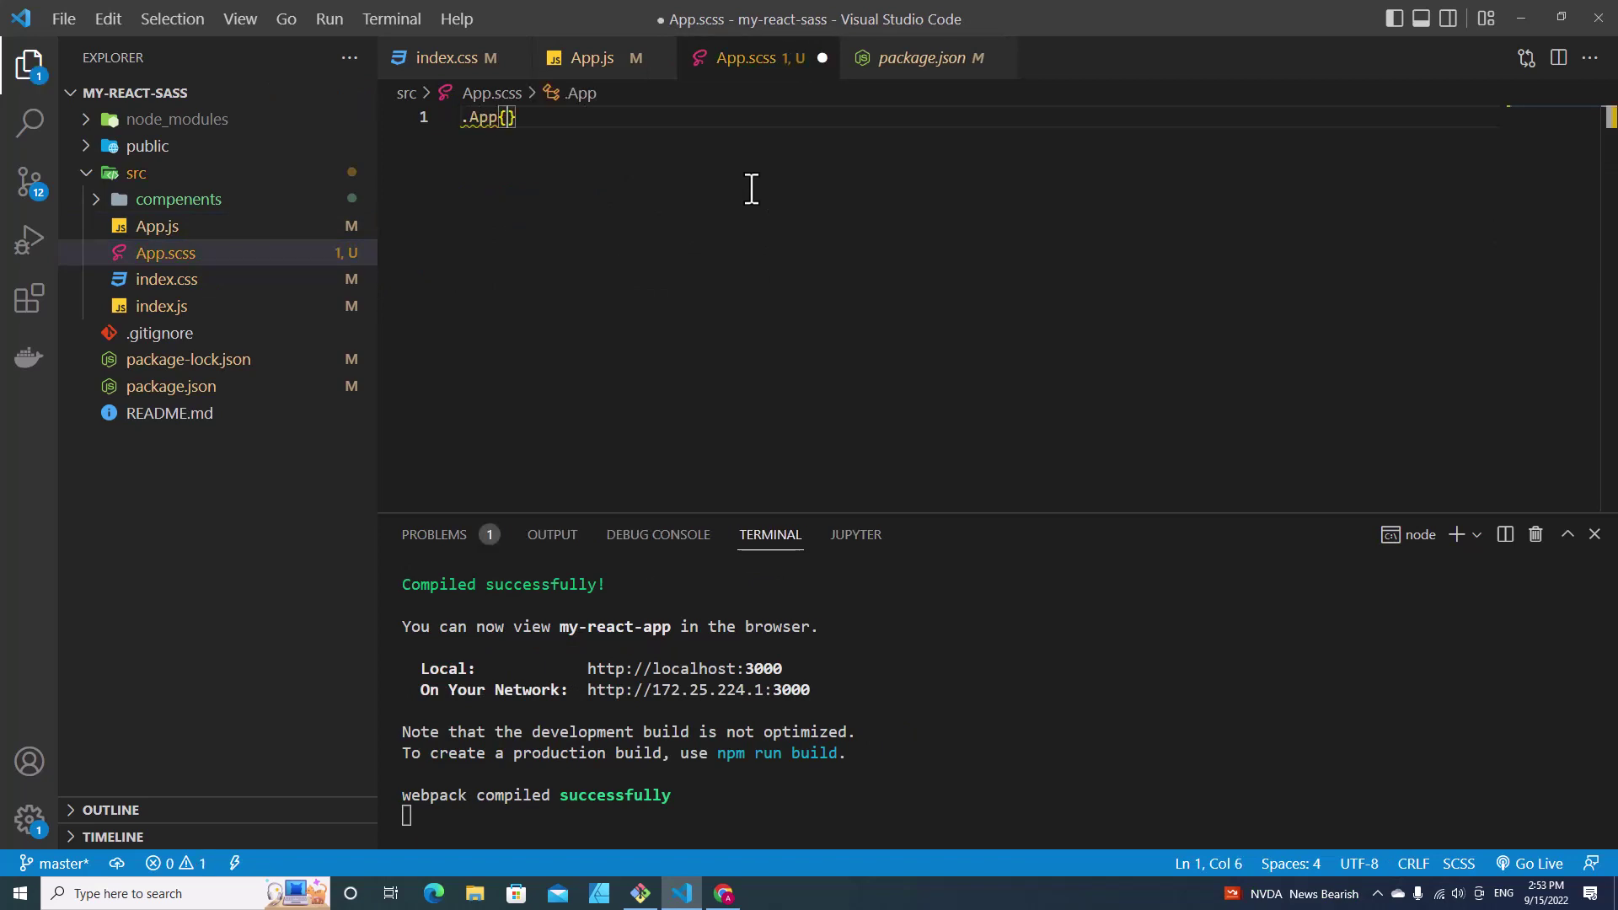
Write and save a .App rule with background-color: red, then reopen App.js
key("Return")
type("backgrou")
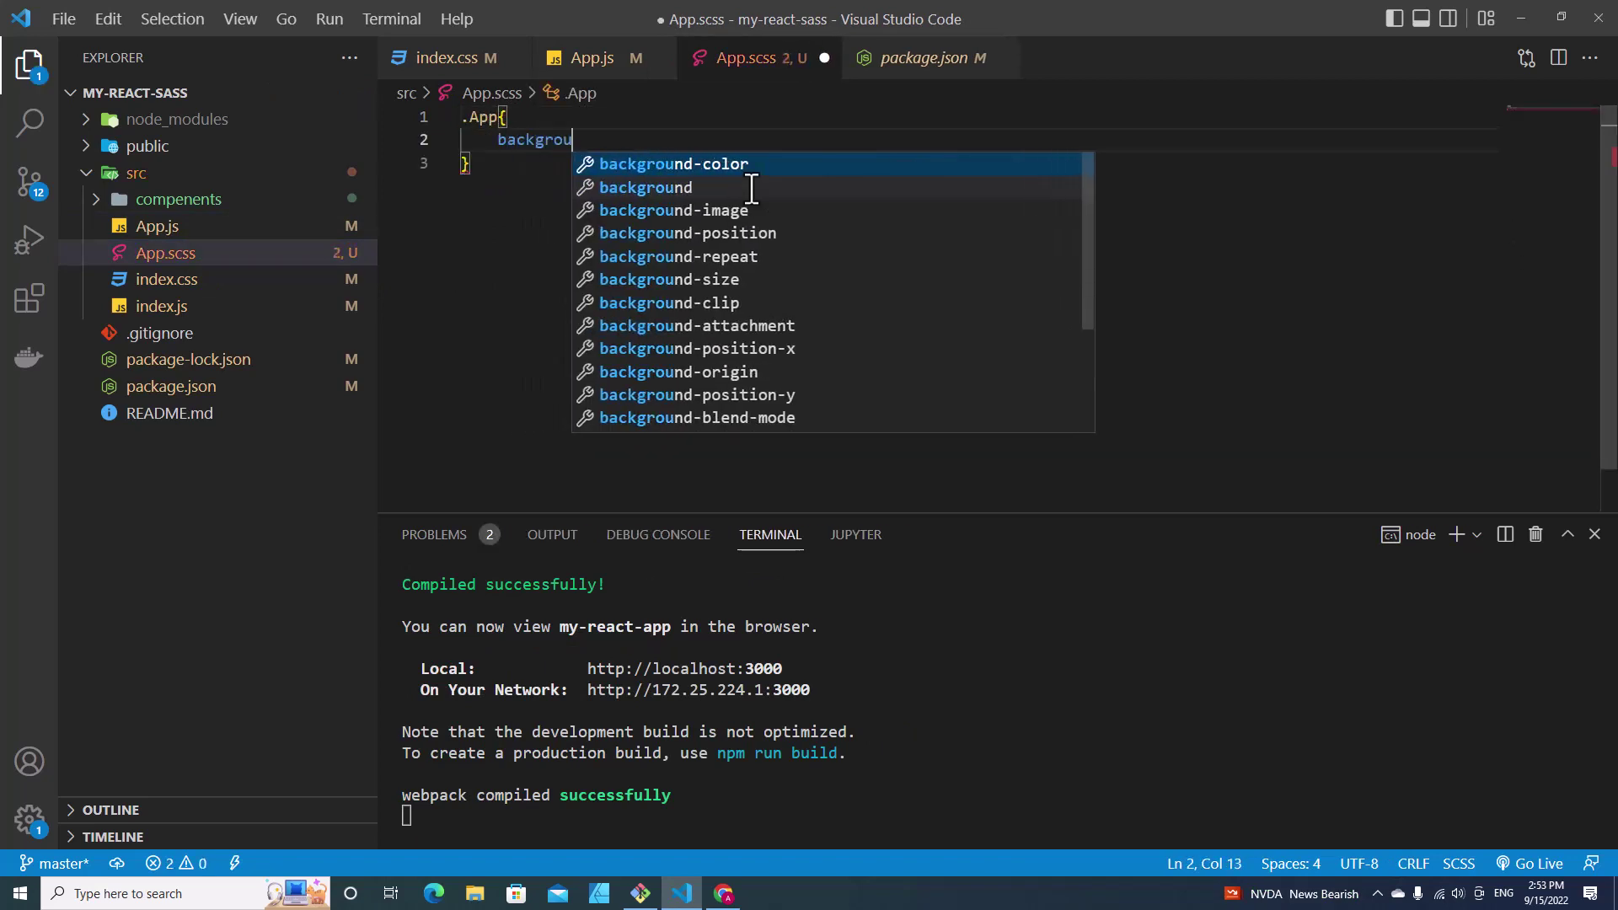
key("Return")
type("ed;")
key("ctrl+s")
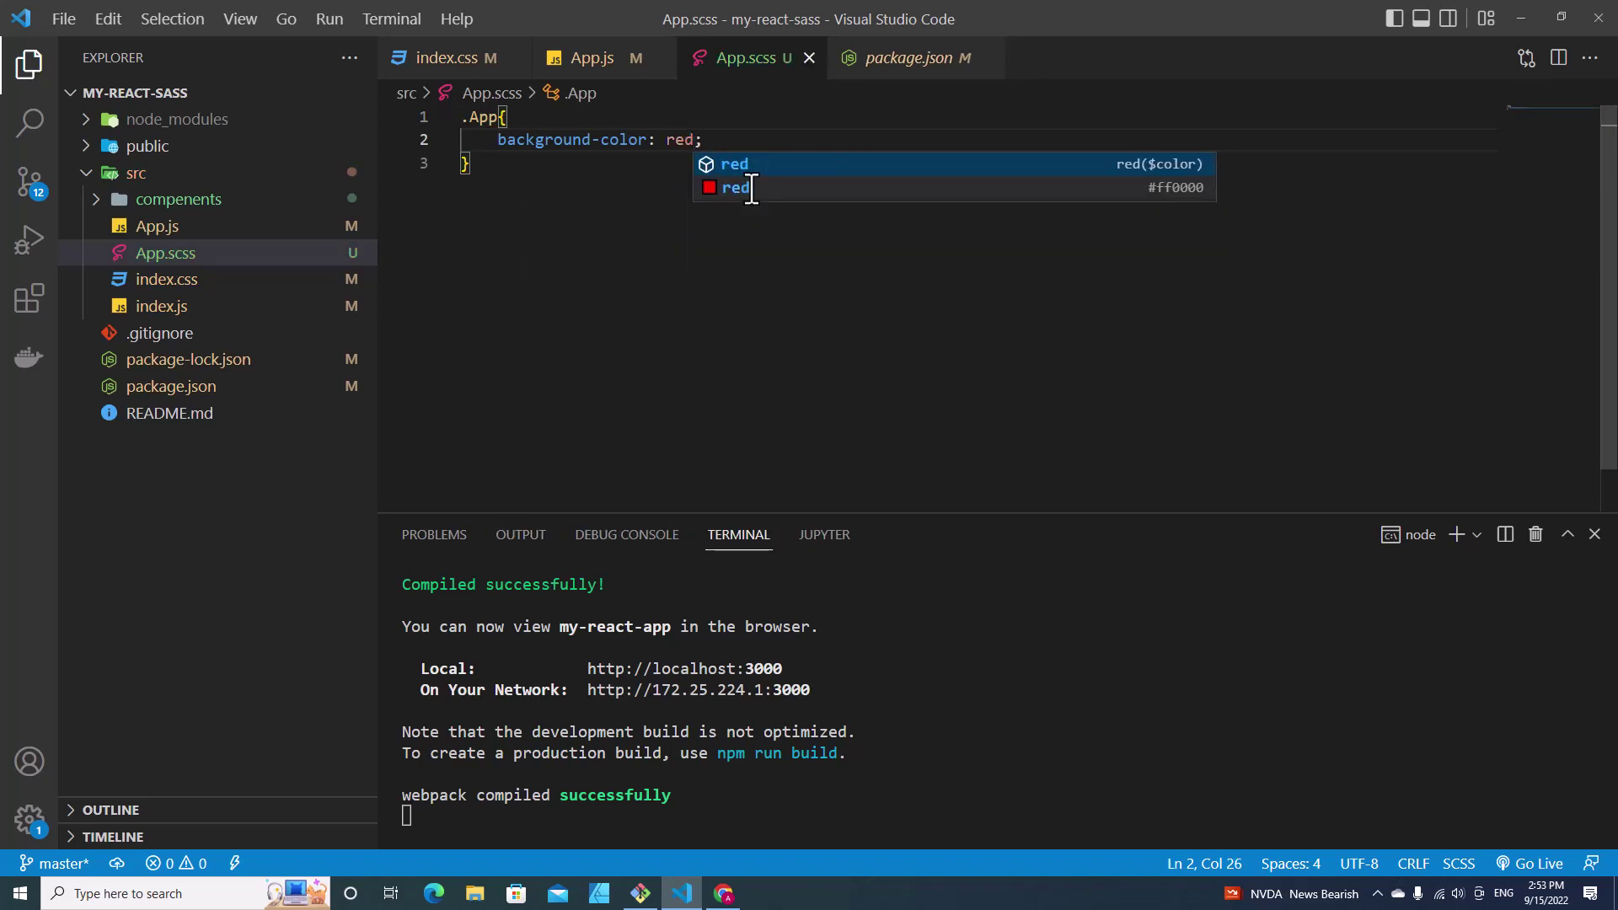
left_click(205, 227)
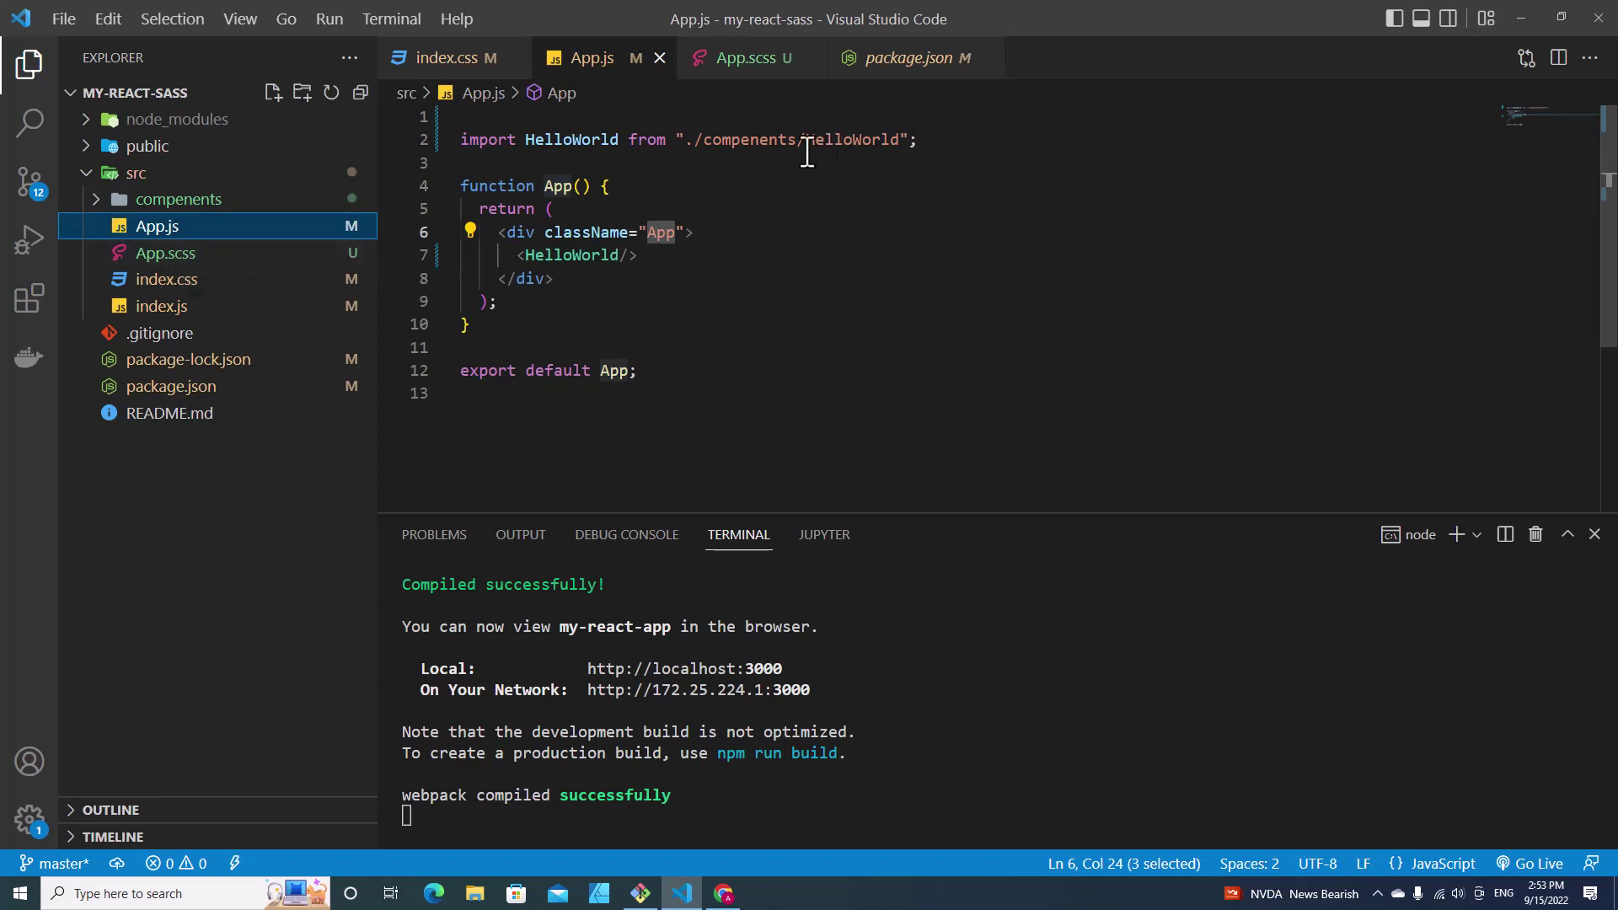
Add import './App.scss'; below the HelloWorld import in App.js and save
left_click(947, 150)
key("Return")
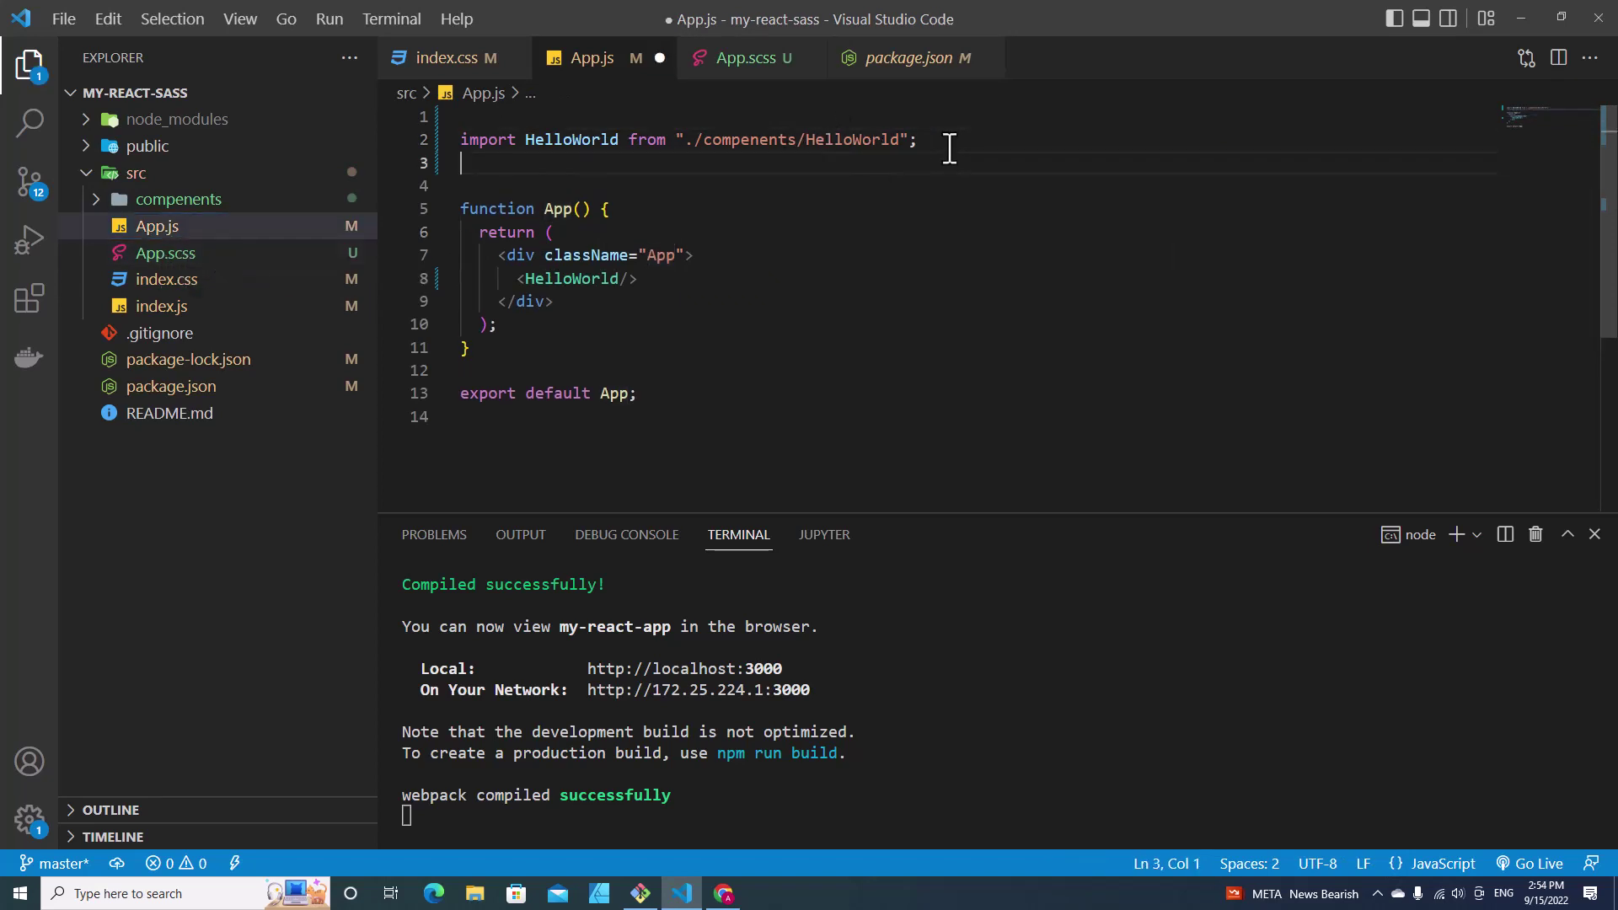
type("import '")
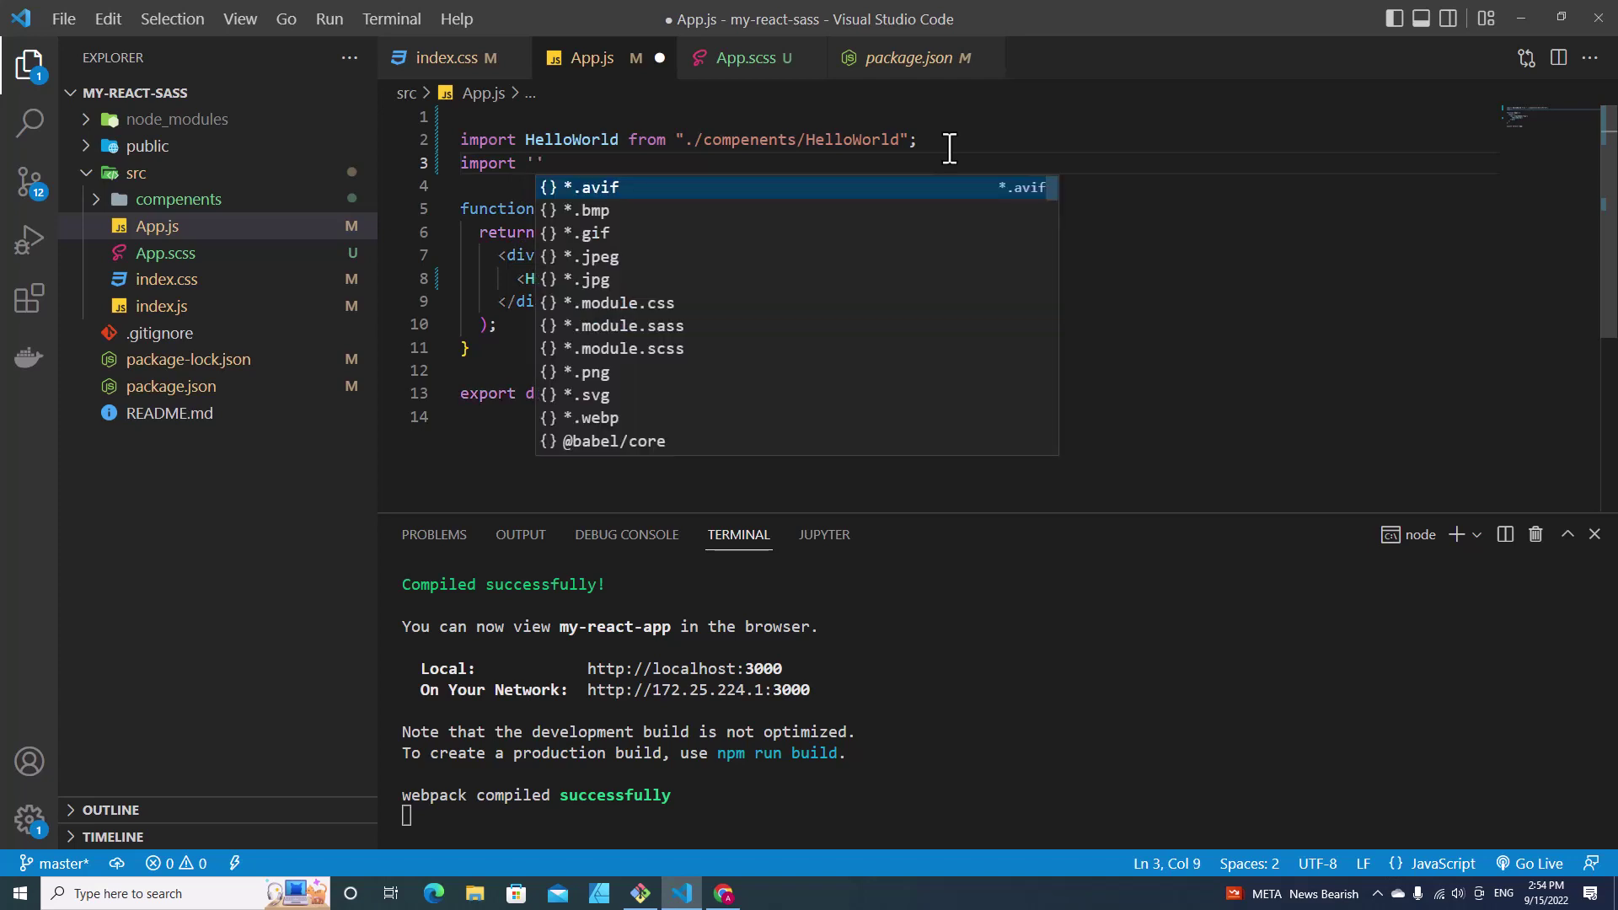
type("./")
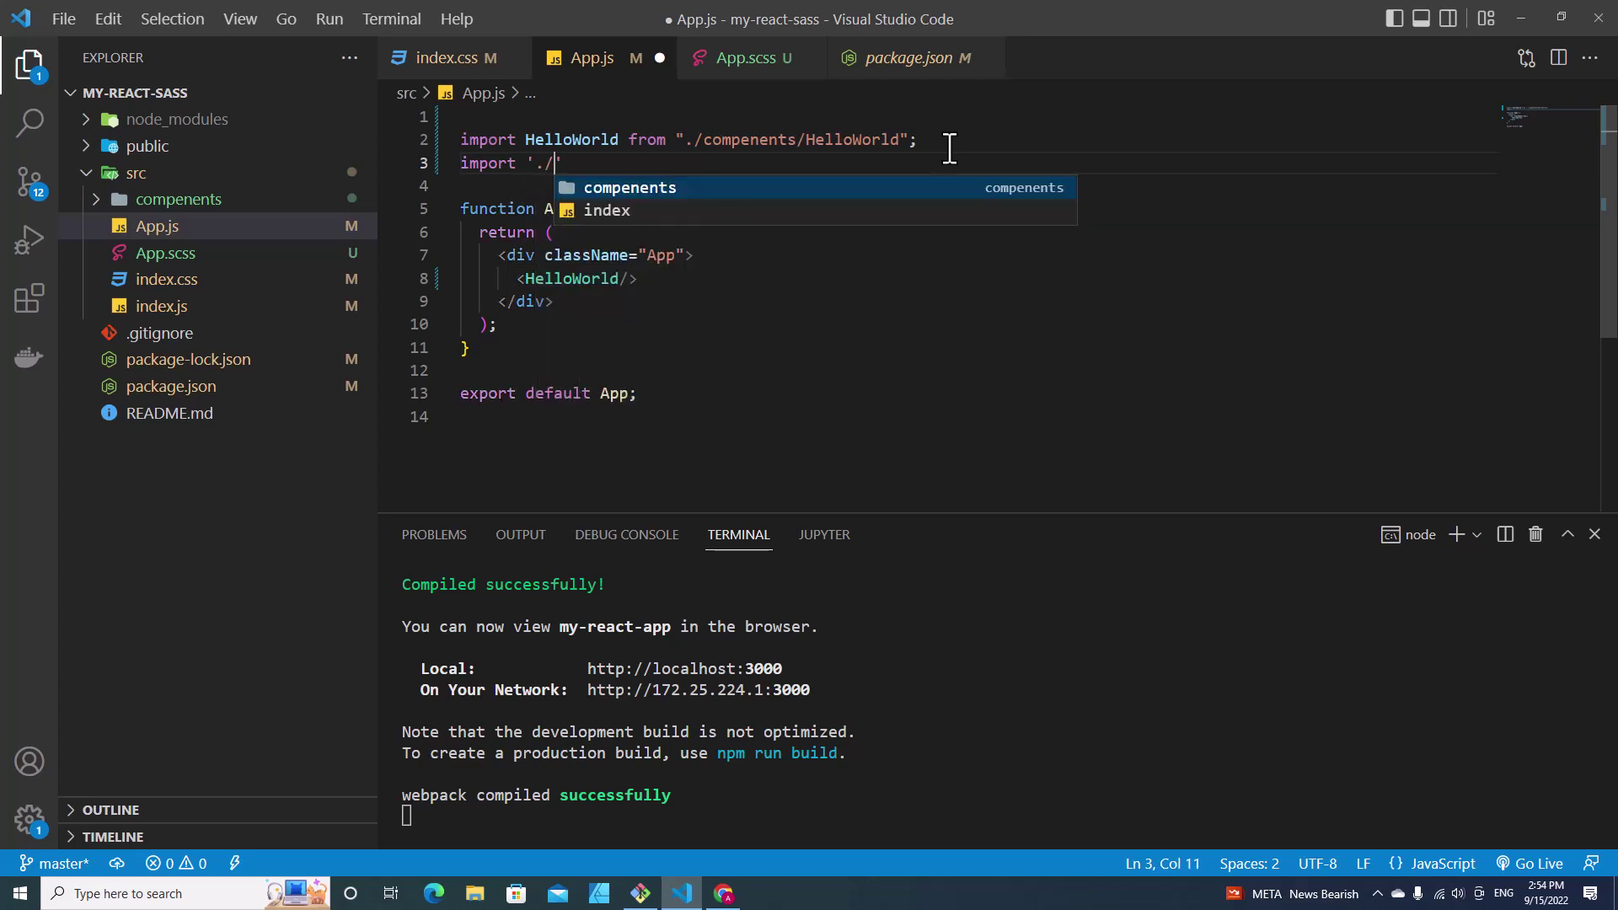
type("App.sc")
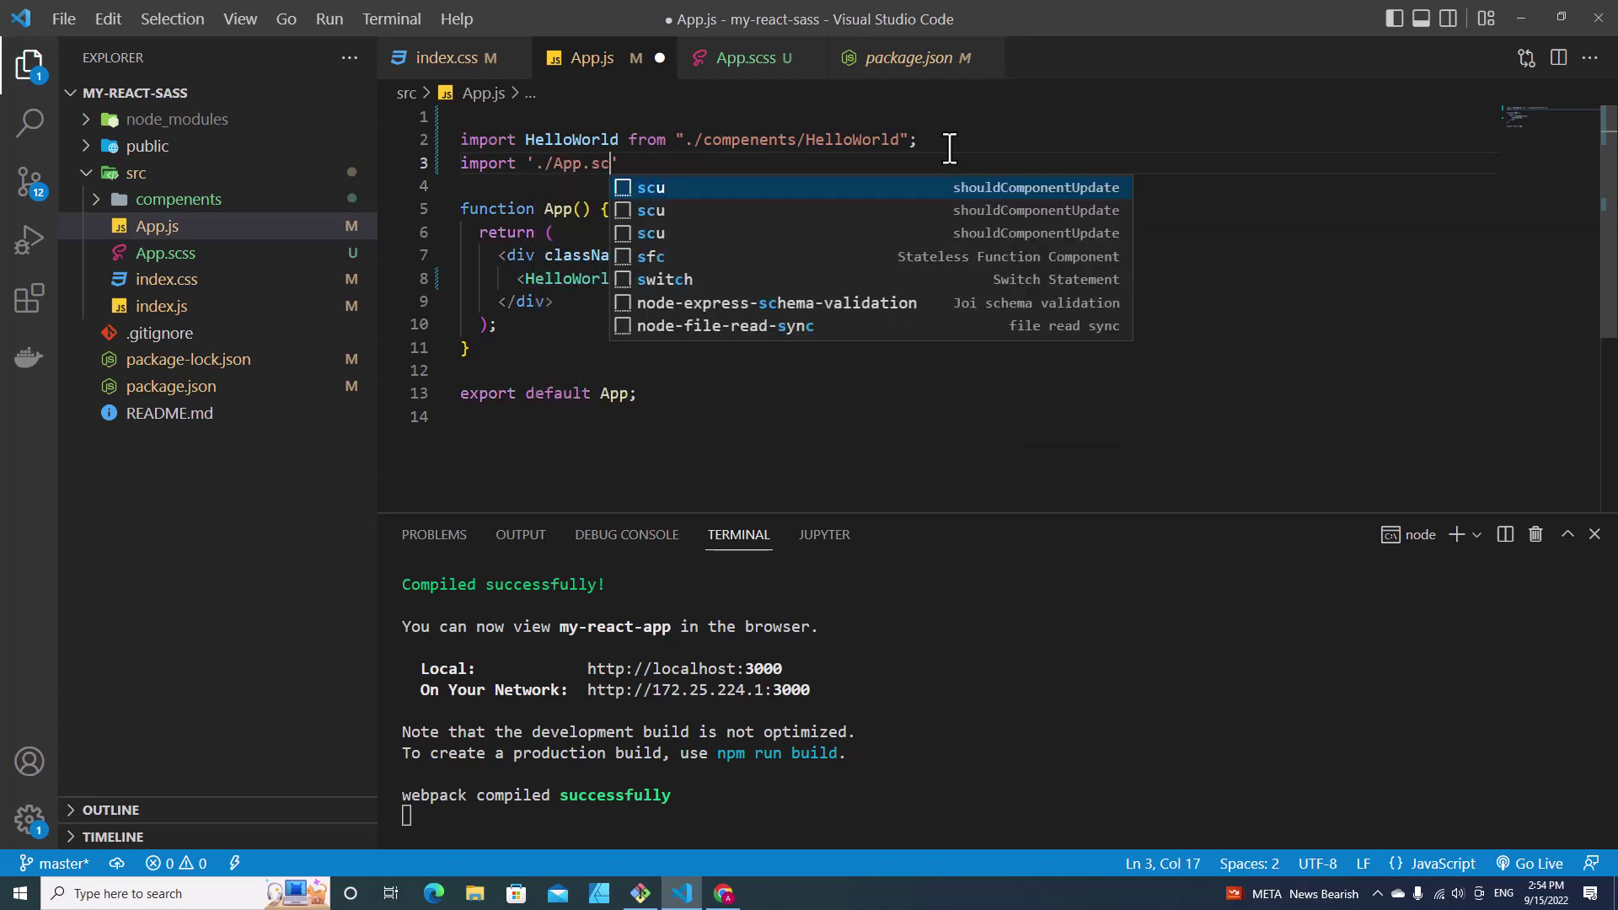
type("ss")
key("End")
type(";")
key("ctrl+s")
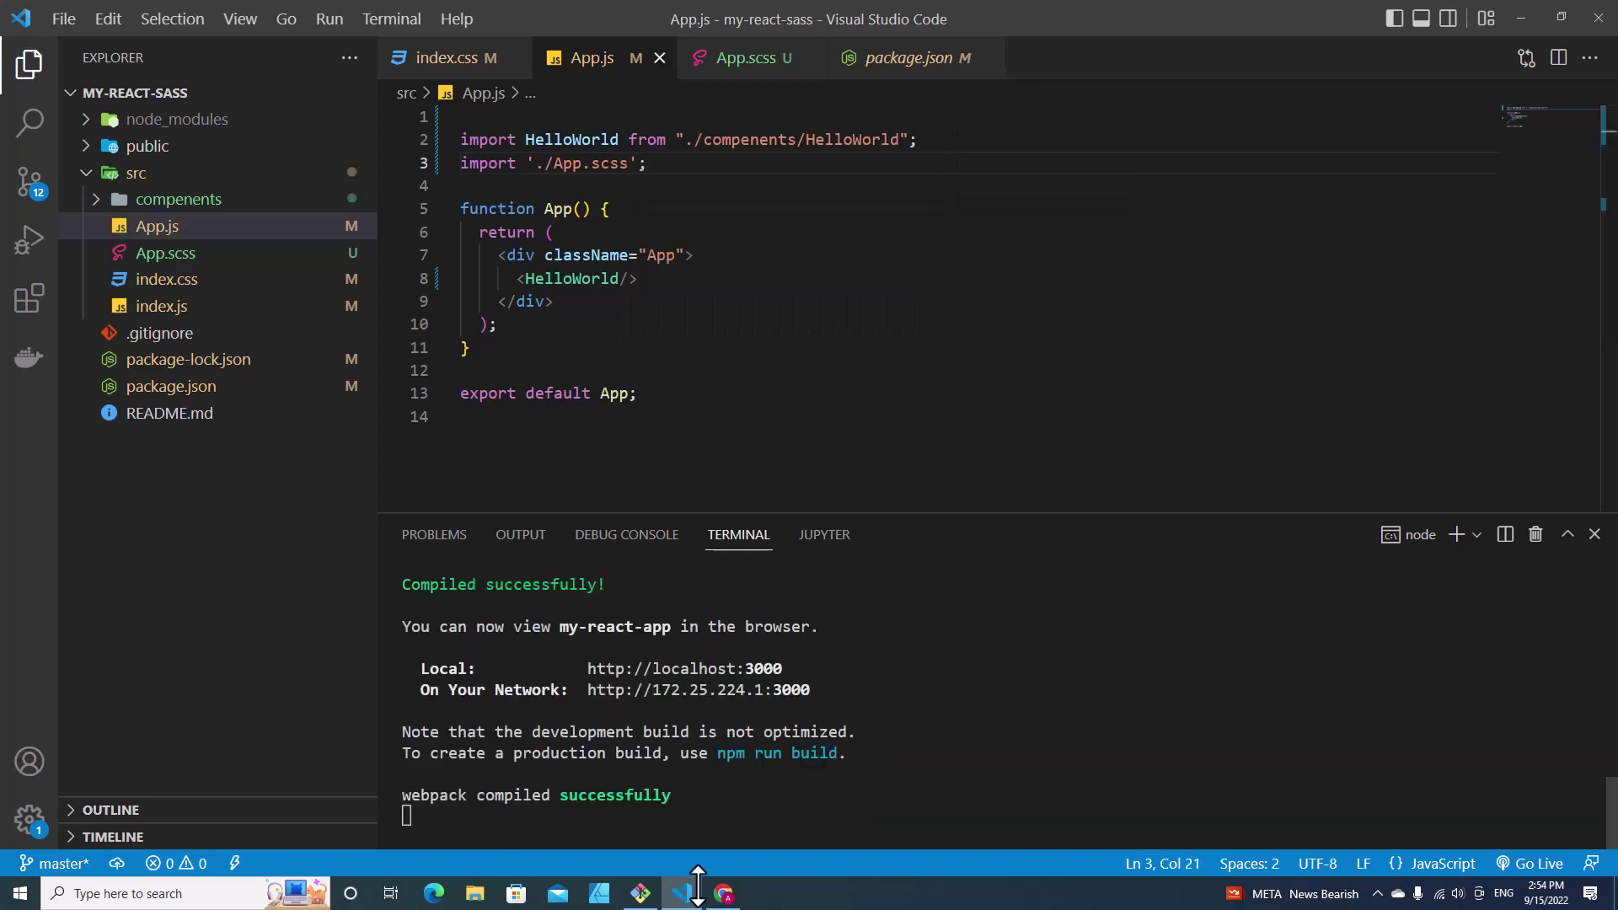
Check the red HelloWorld bar in the browser, then return to the editor
left_click(723, 893)
left_click_drag(217, 138, 25, 143)
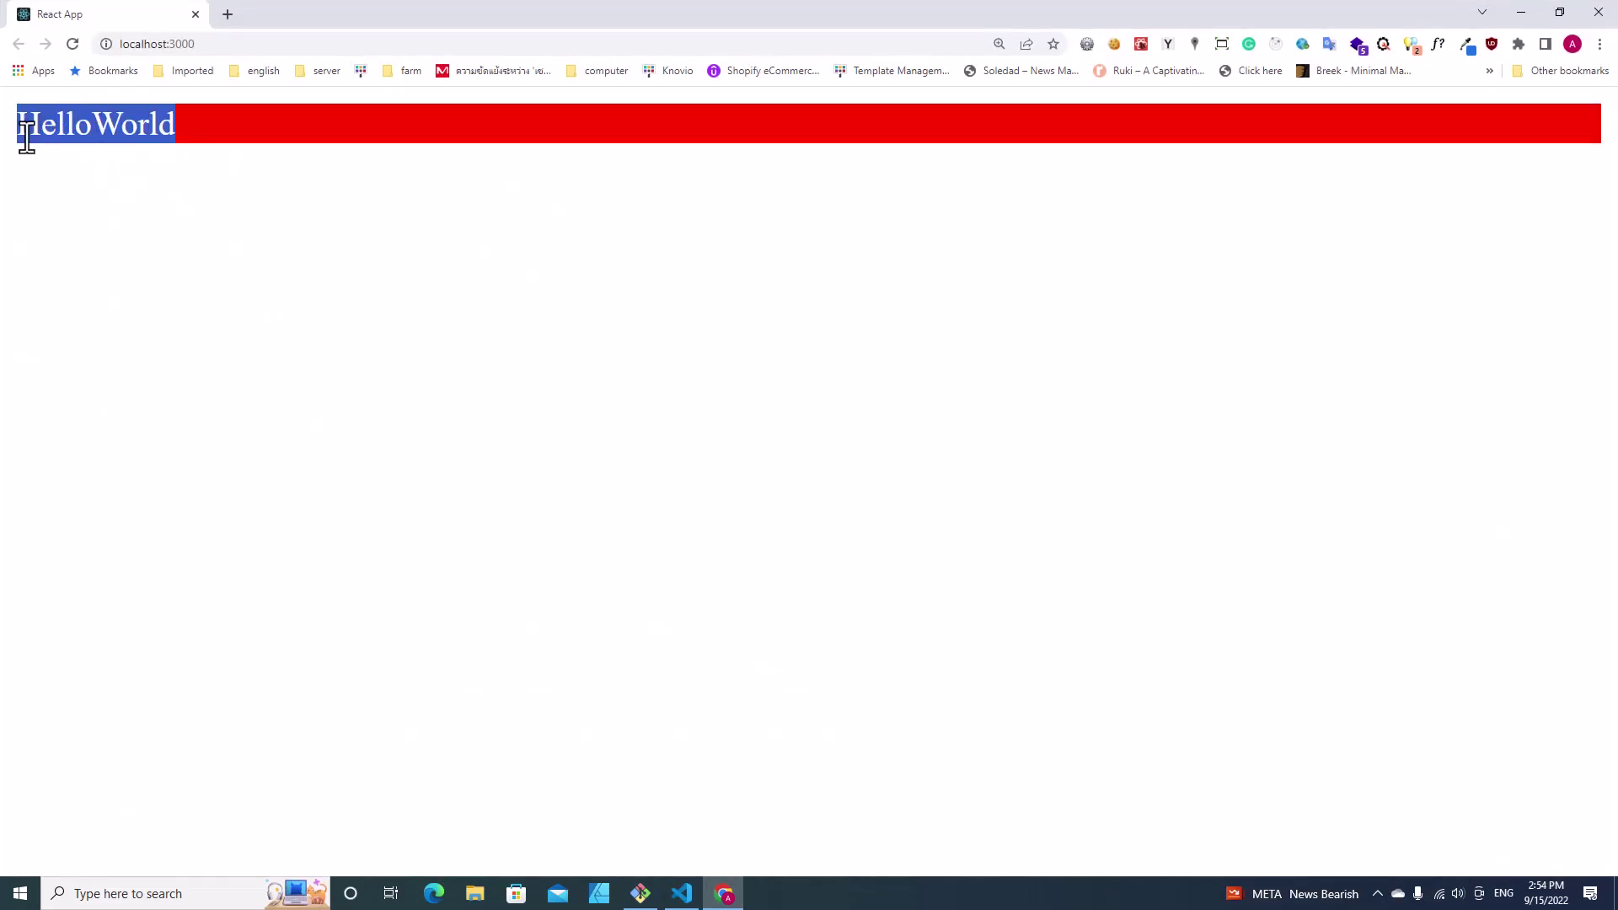
left_click(733, 891)
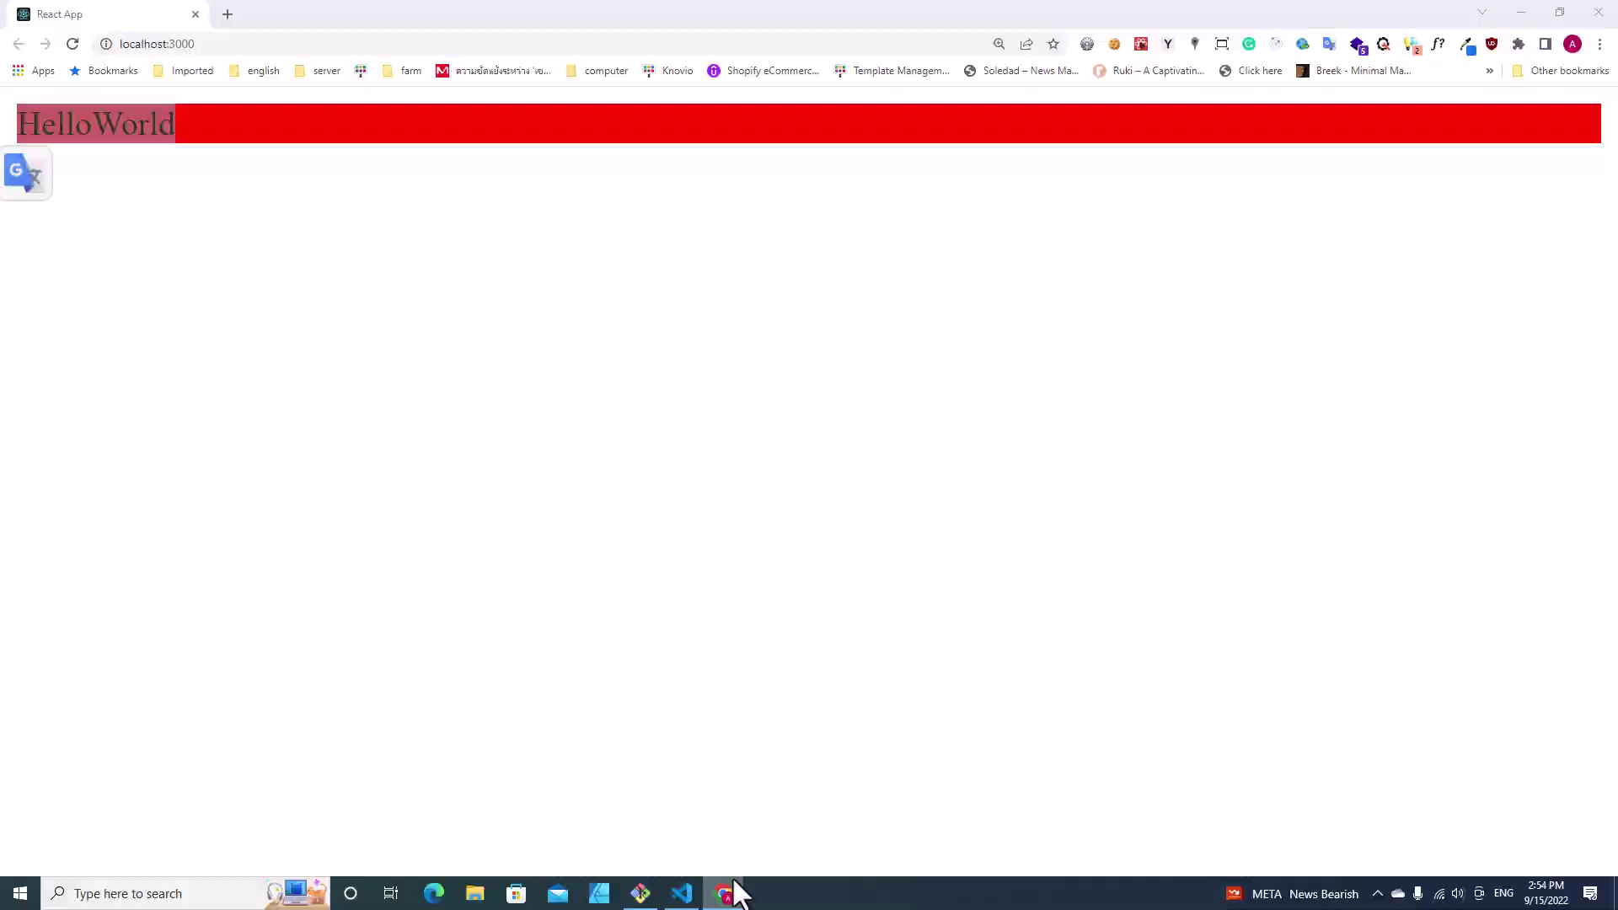
Create a new file named index.scss inside the src folder
double_click(661, 256)
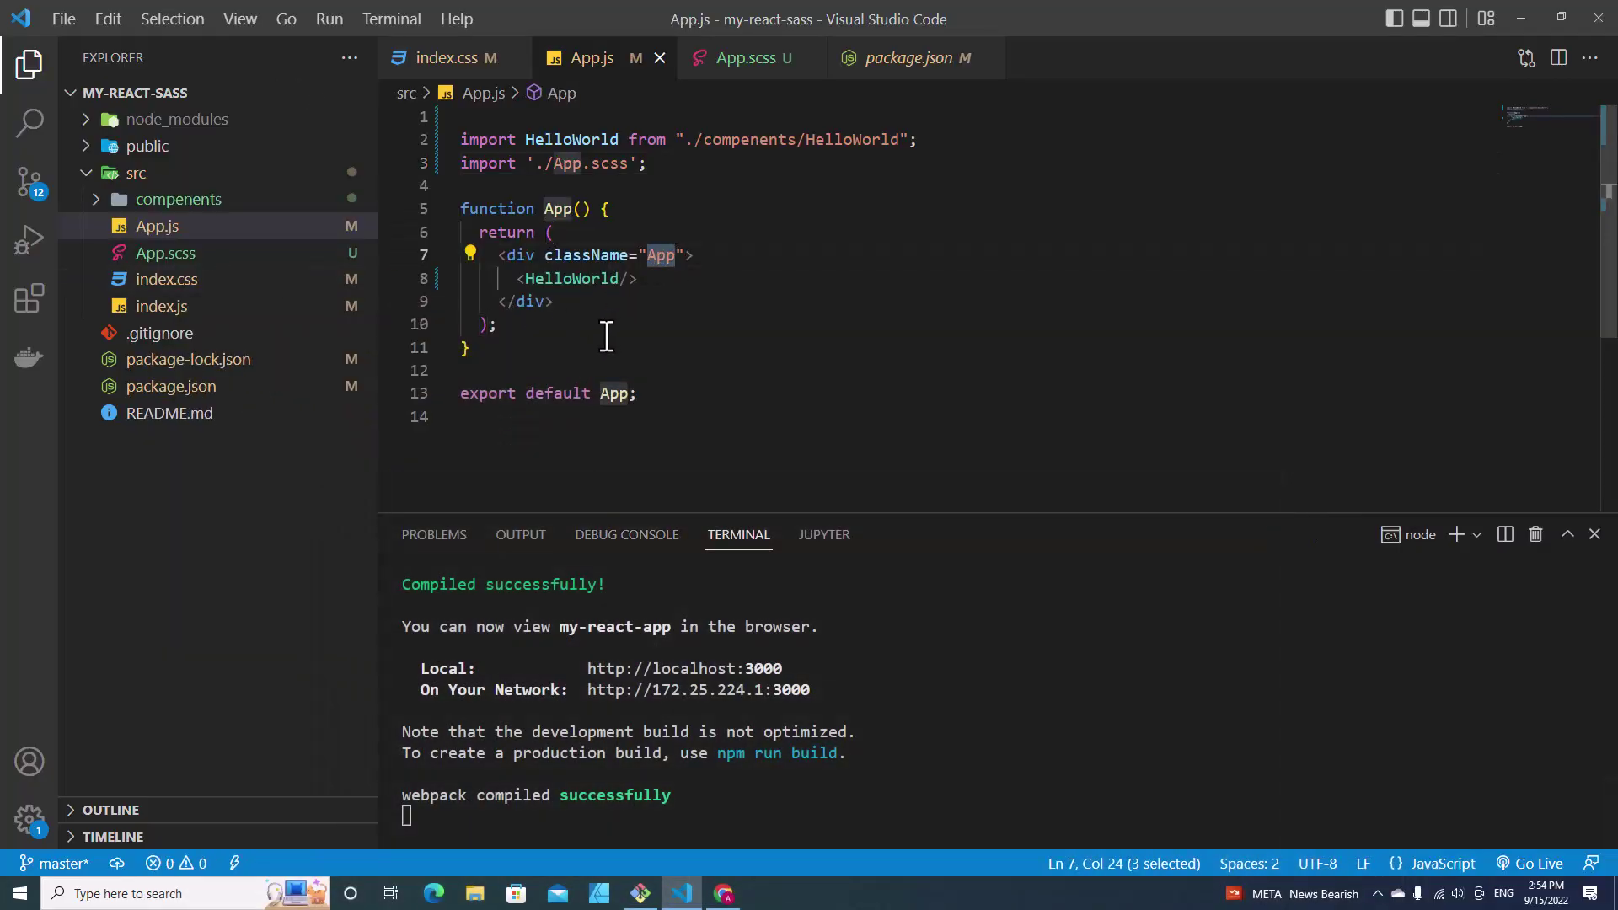
left_click(142, 177)
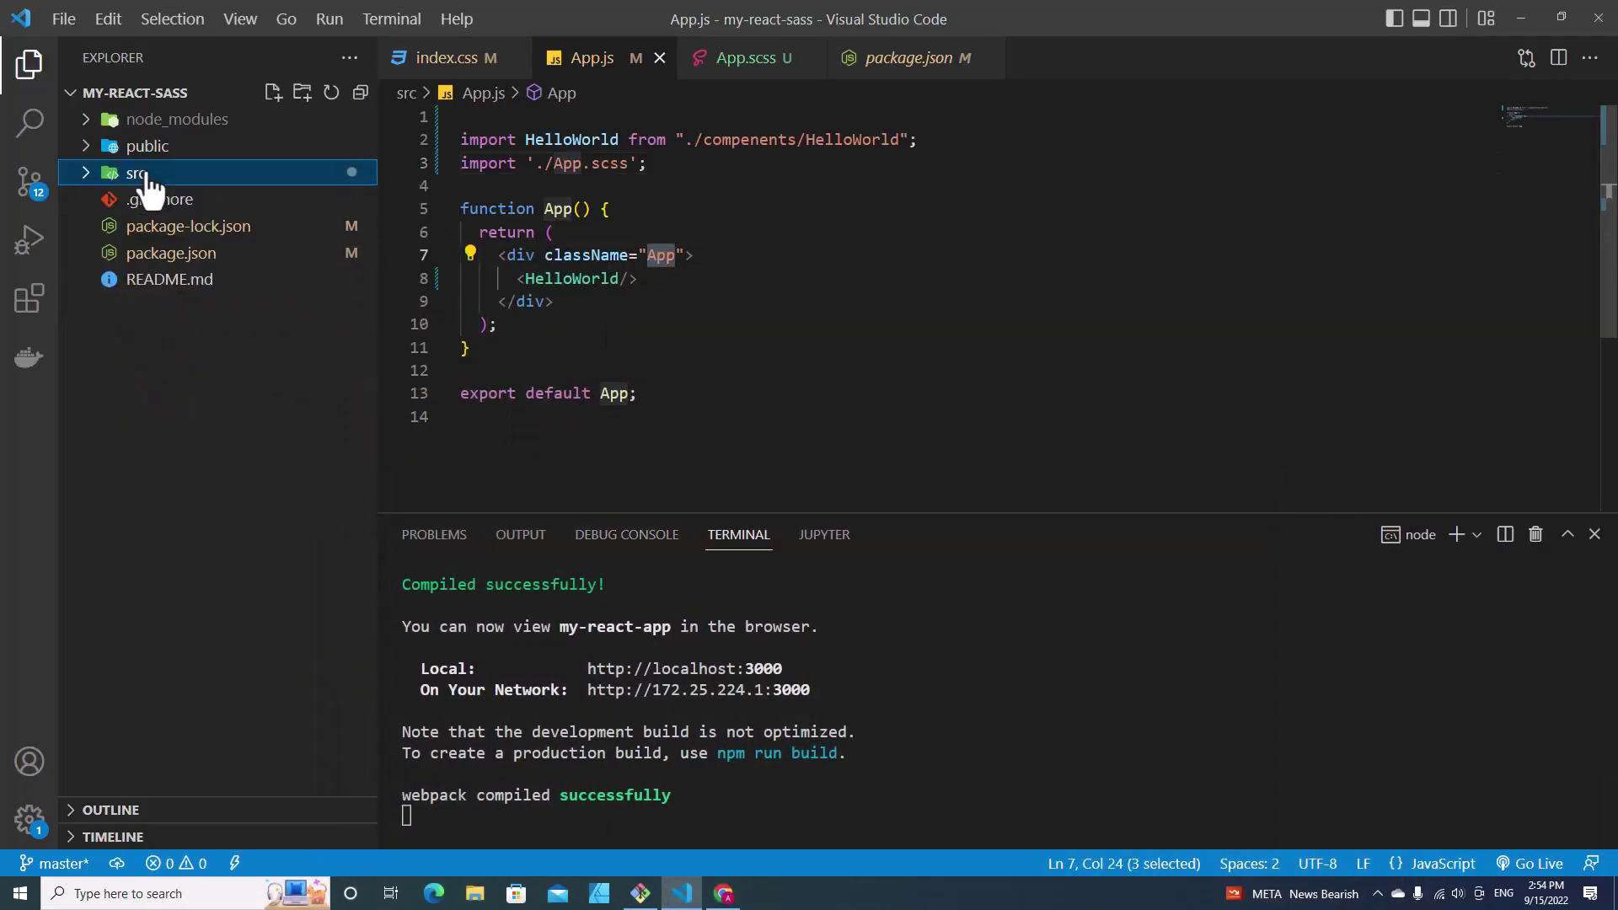
right_click(138, 173)
left_click(196, 199)
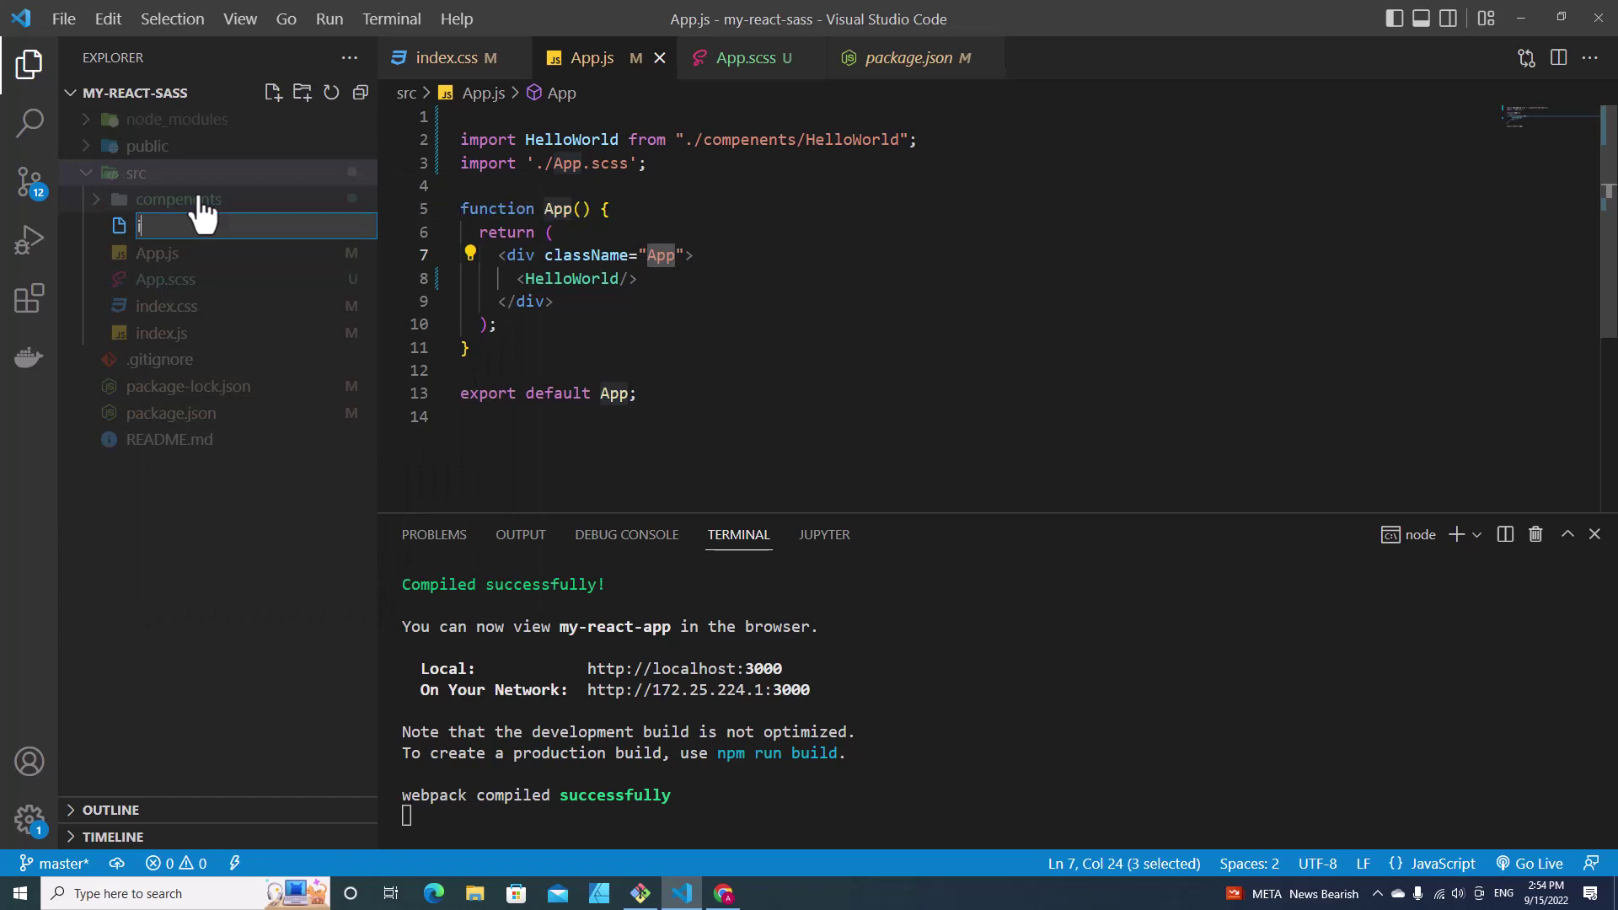
type("index.sc")
key("Return")
Open index.css and choose Delete from its context menu
left_click(184, 281)
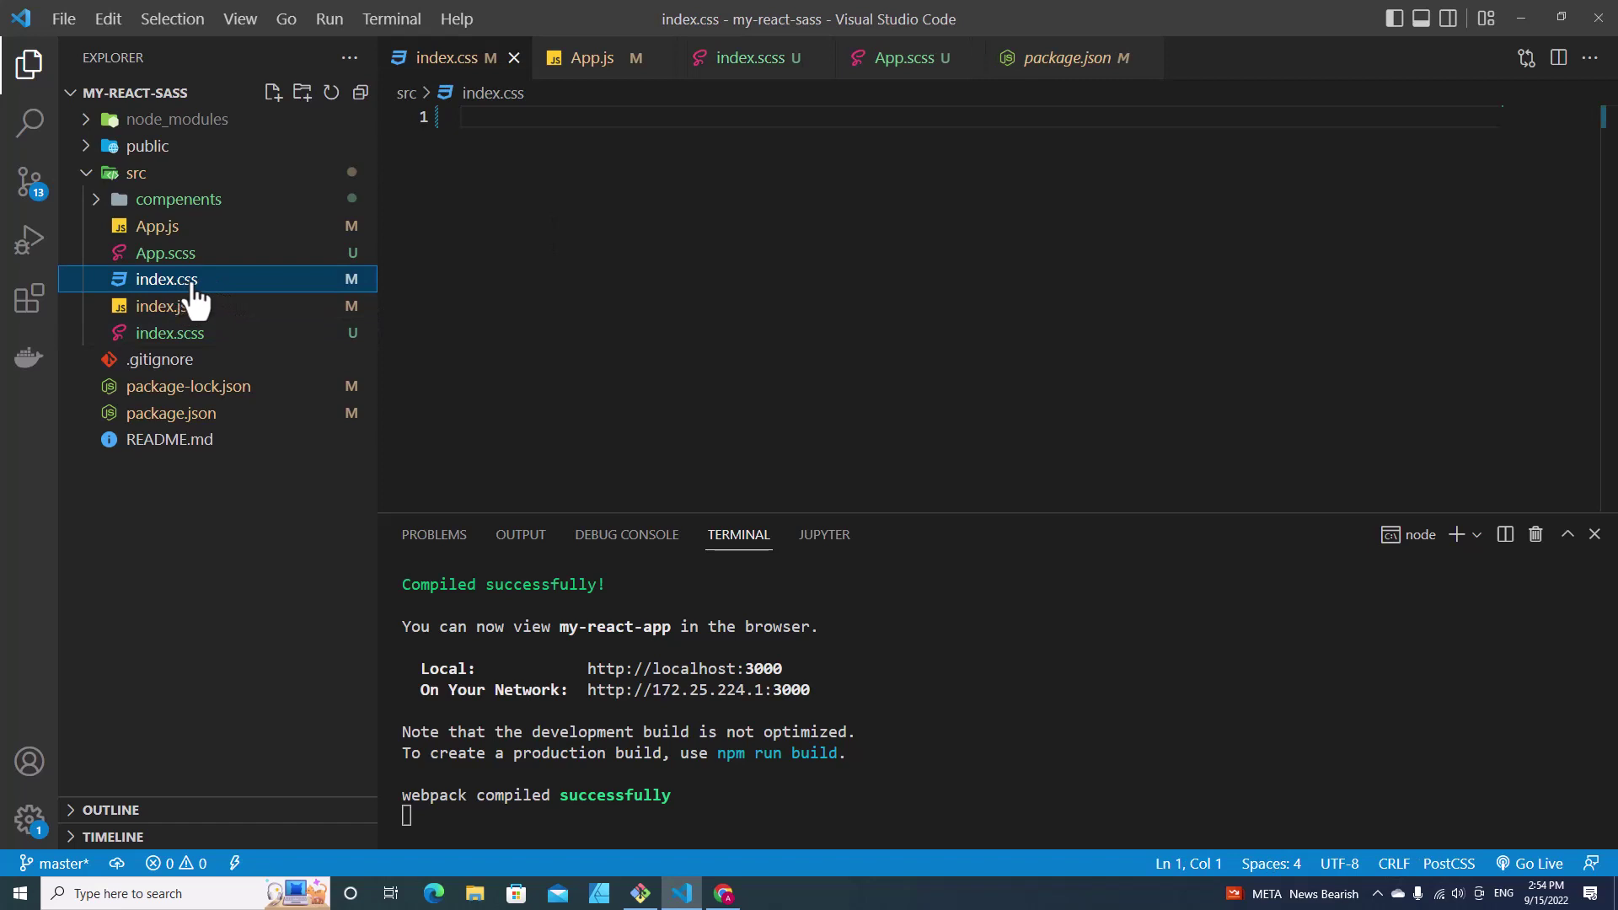
right_click(192, 294)
left_click(313, 721)
Confirm deleting index.css and save index.js importing './index.scss' instead of './index.css'
left_click(817, 462)
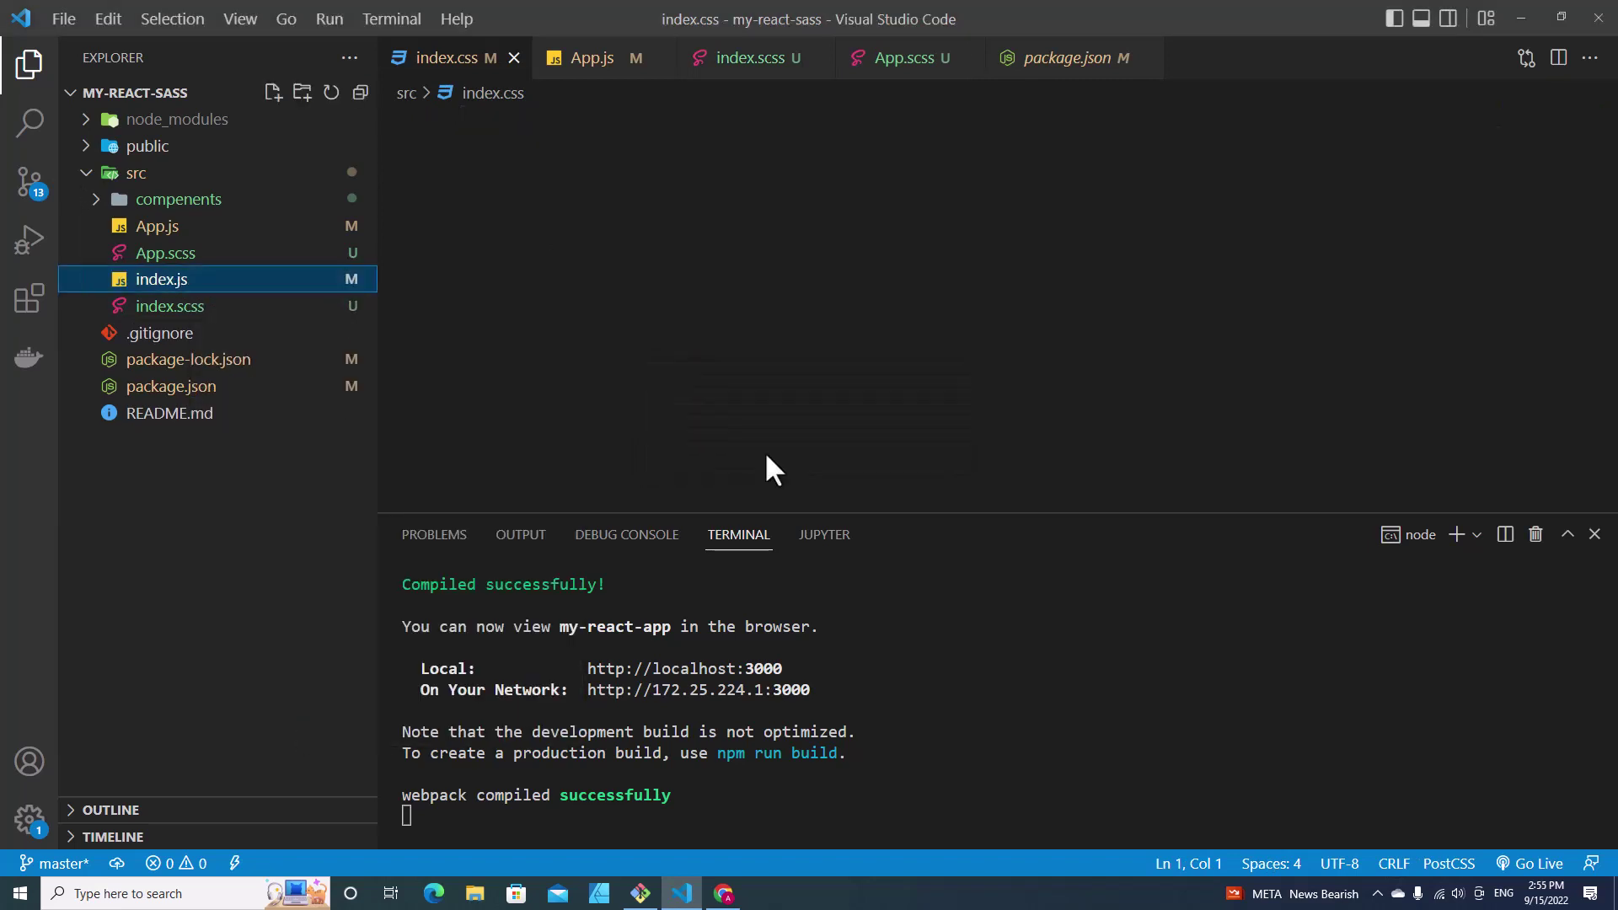
left_click(170, 283)
double_click(613, 162)
type("scss")
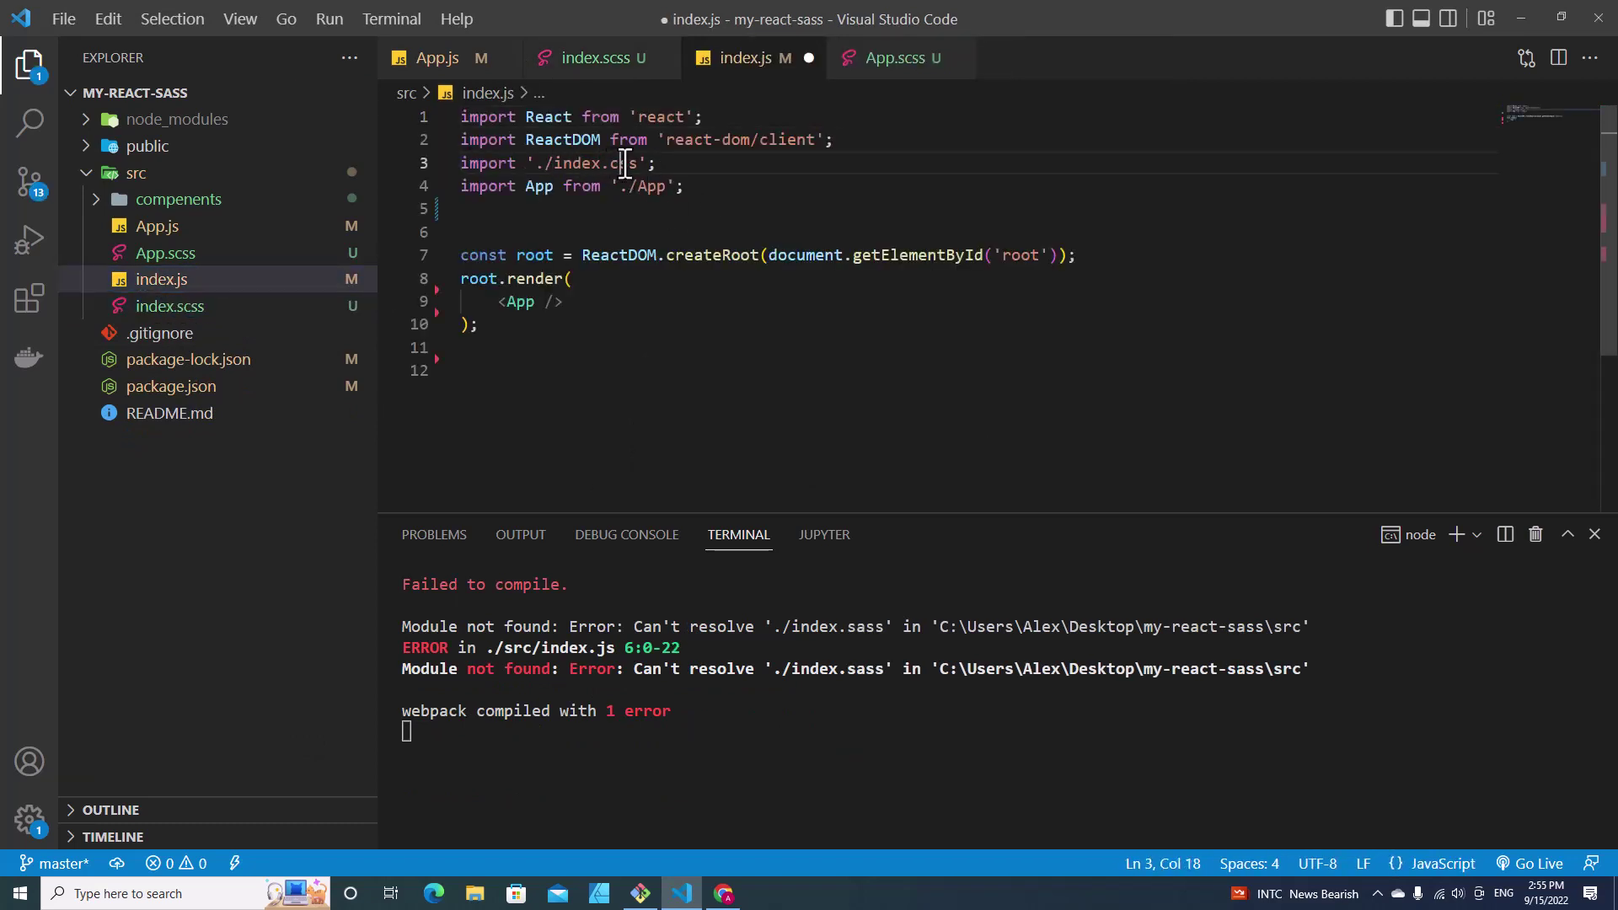
double_click(623, 163)
key("BackSpace")
type("sass")
key("ctrl+s")
Write and save a body rule with background-color: yellow, then view it in the browser
left_click(190, 306)
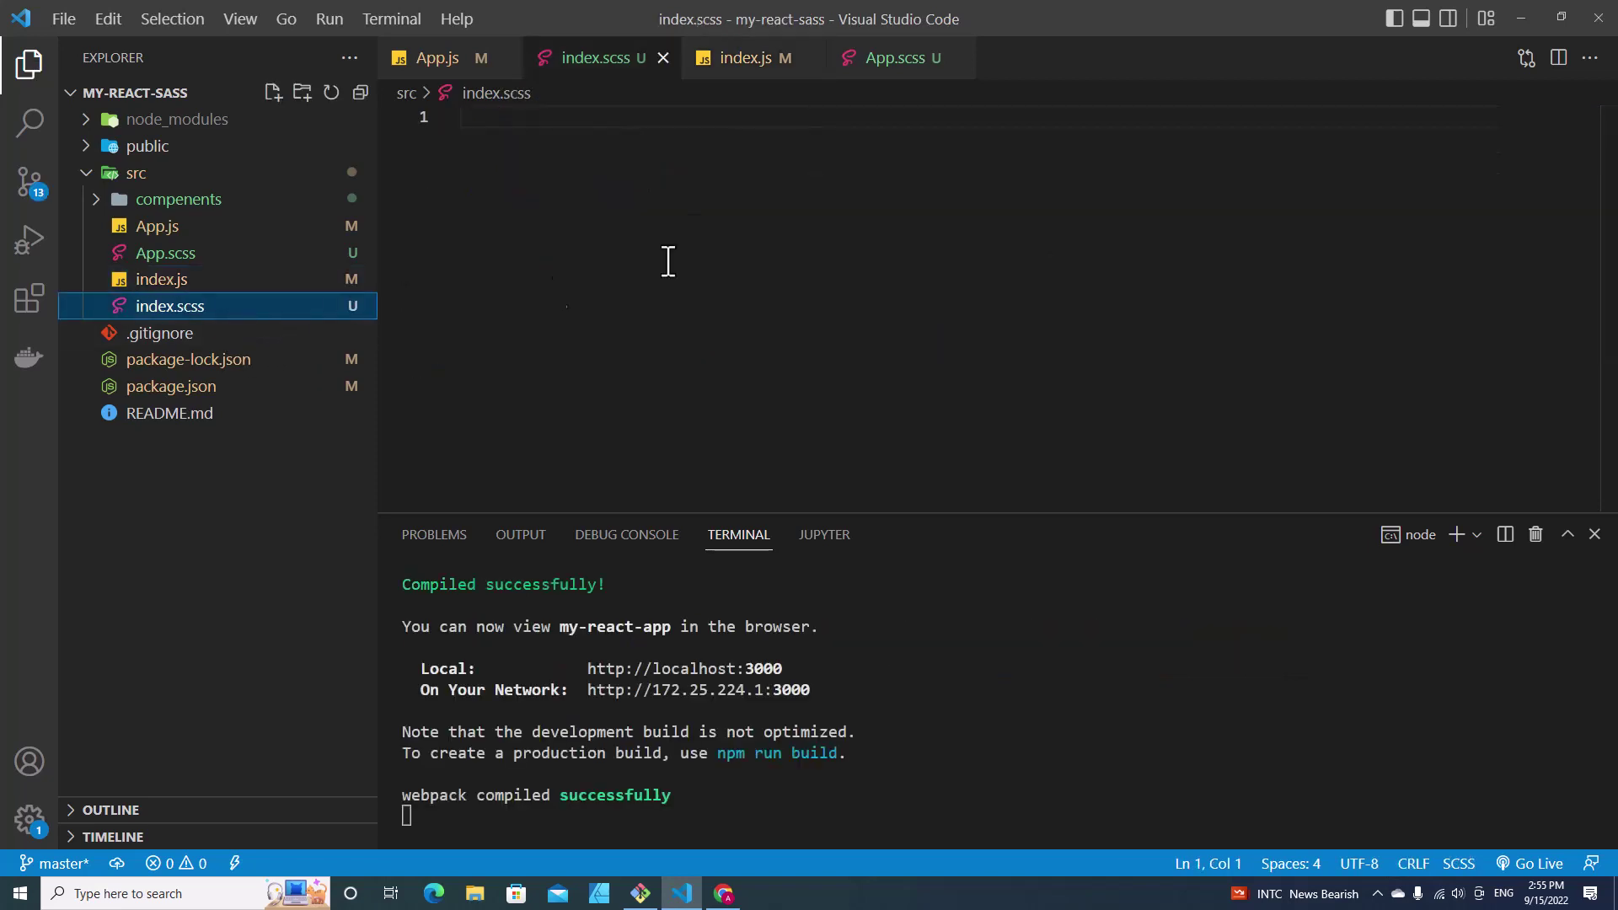
left_click(655, 184)
type("body{")
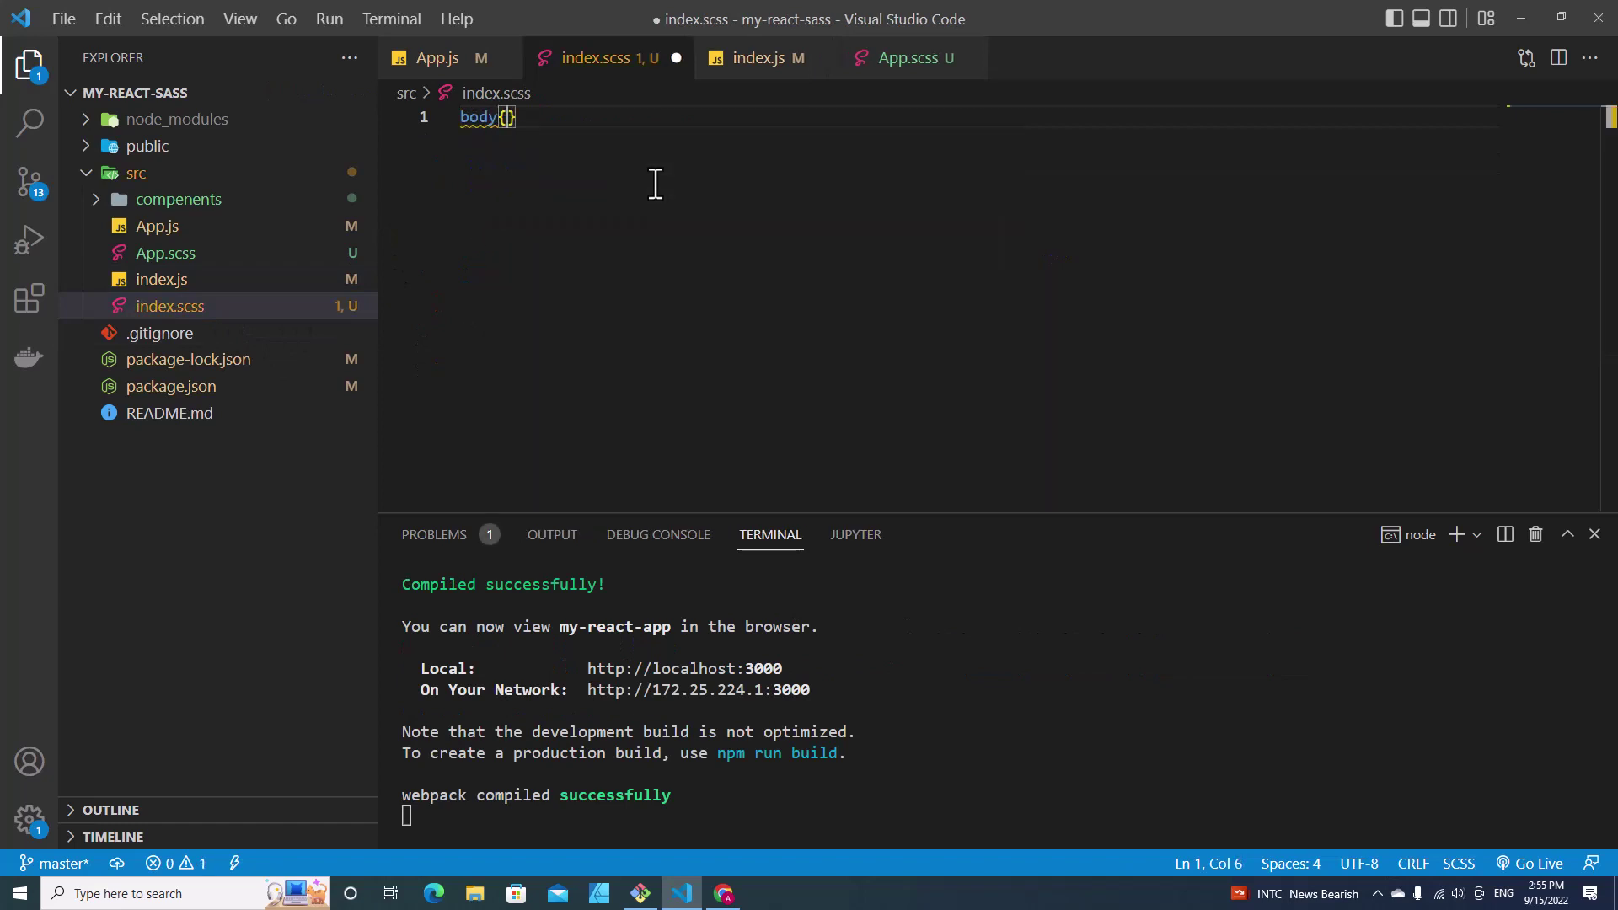
key("Return")
type("backgro")
key("Return")
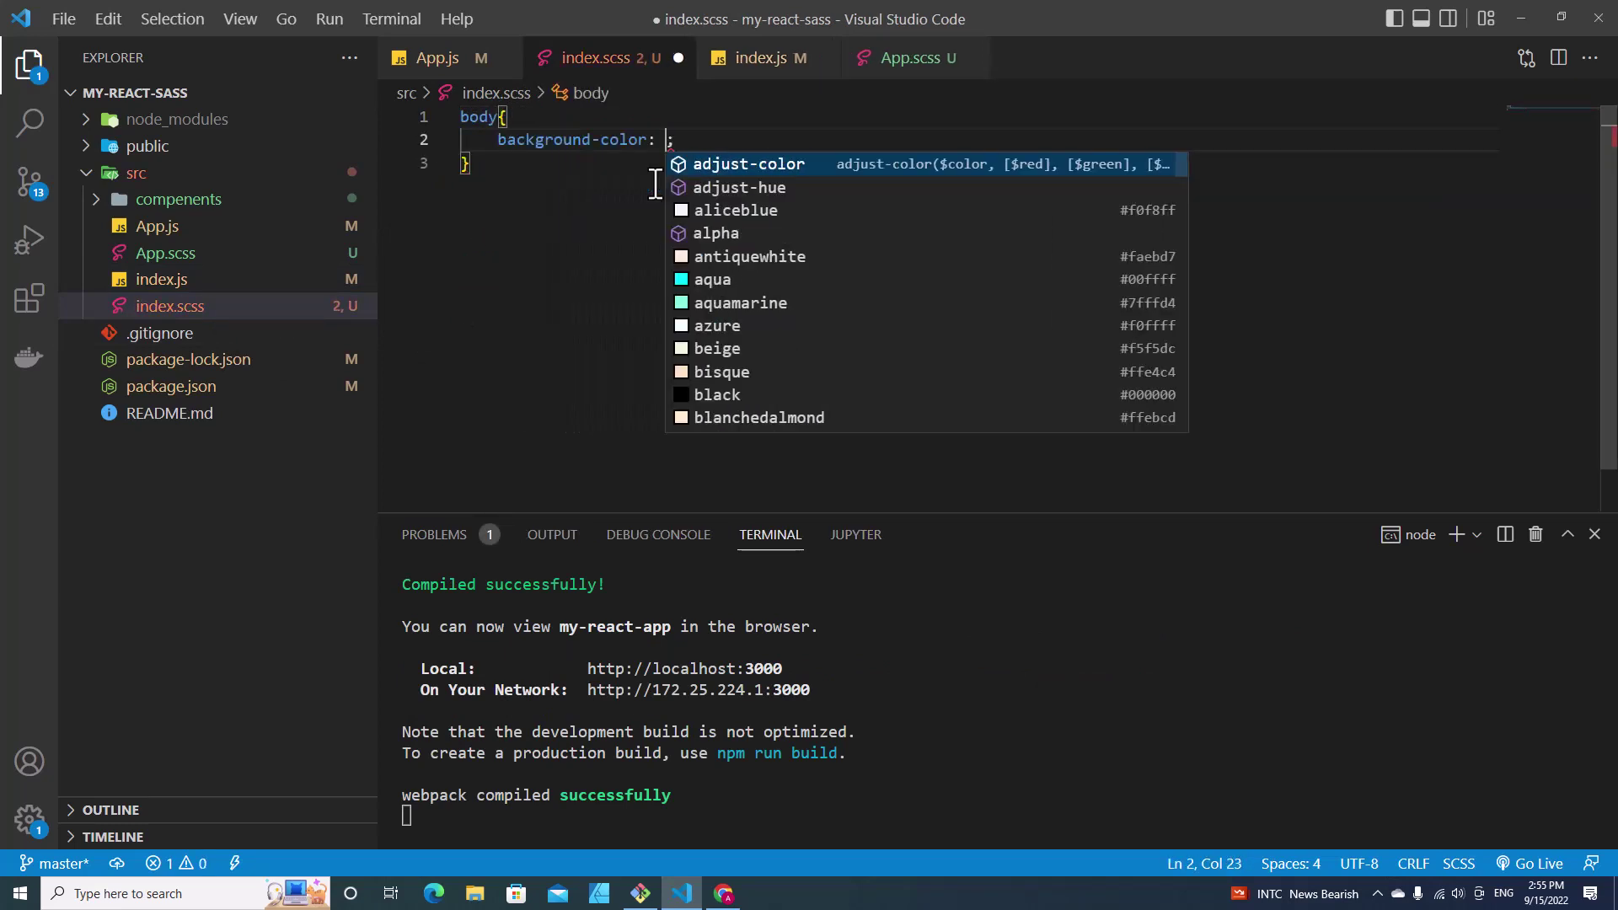
type("ye")
key("Return")
key("ctrl+s")
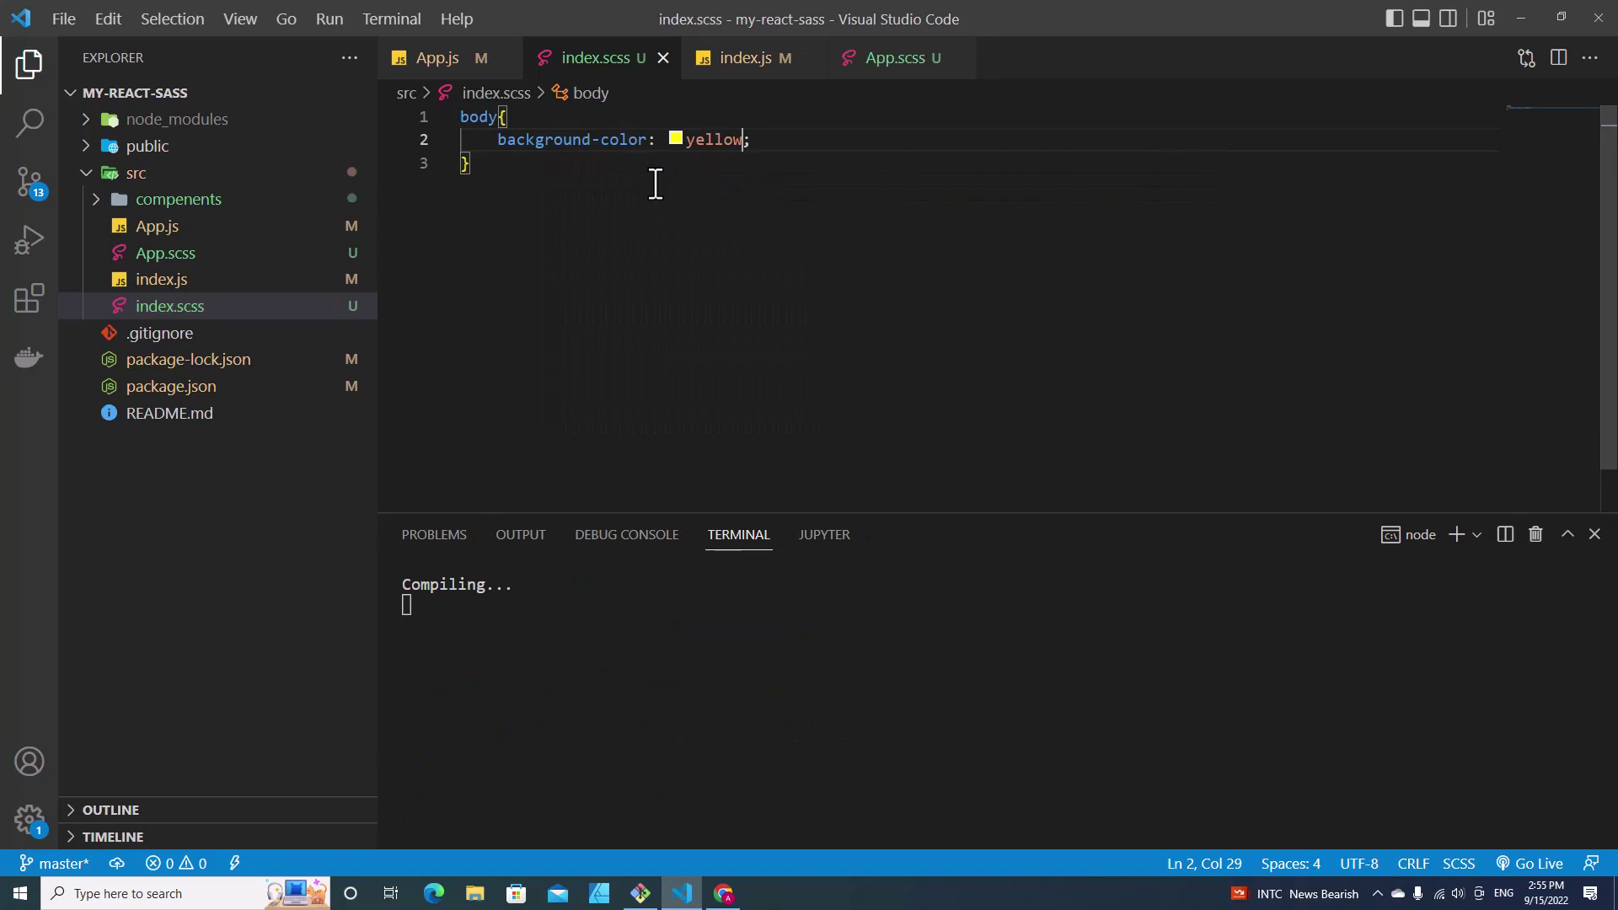
left_click(723, 894)
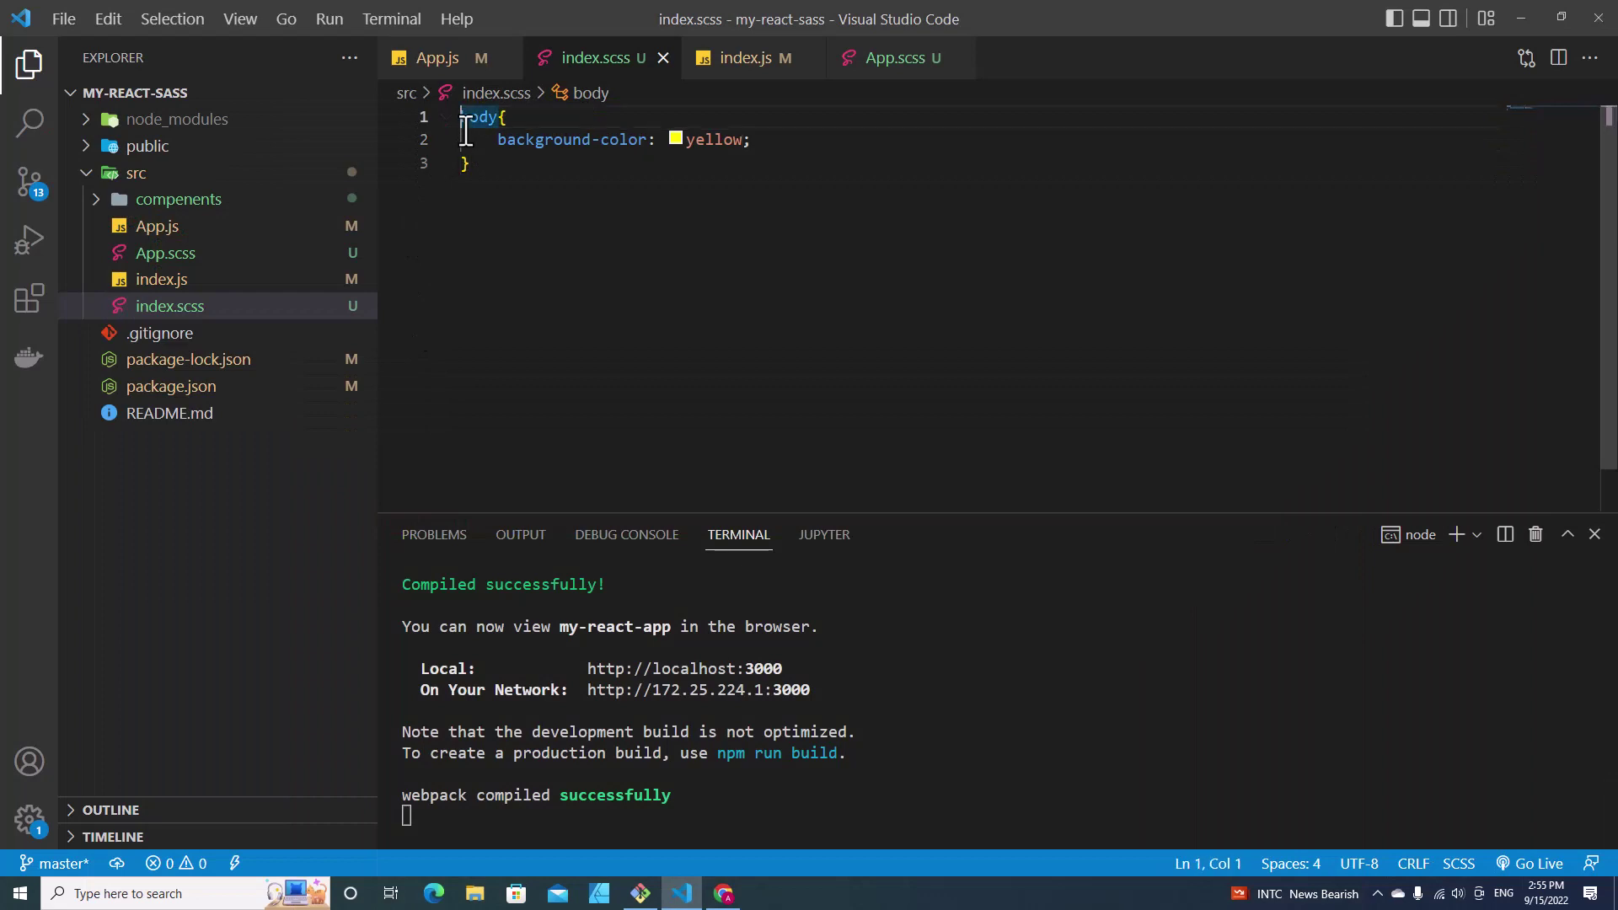
Add $primary-color: green; at the top and replace the body's yellow with $primary-color
key("Return")
key("Return")
key("Up")
key("Up")
type("/pri")
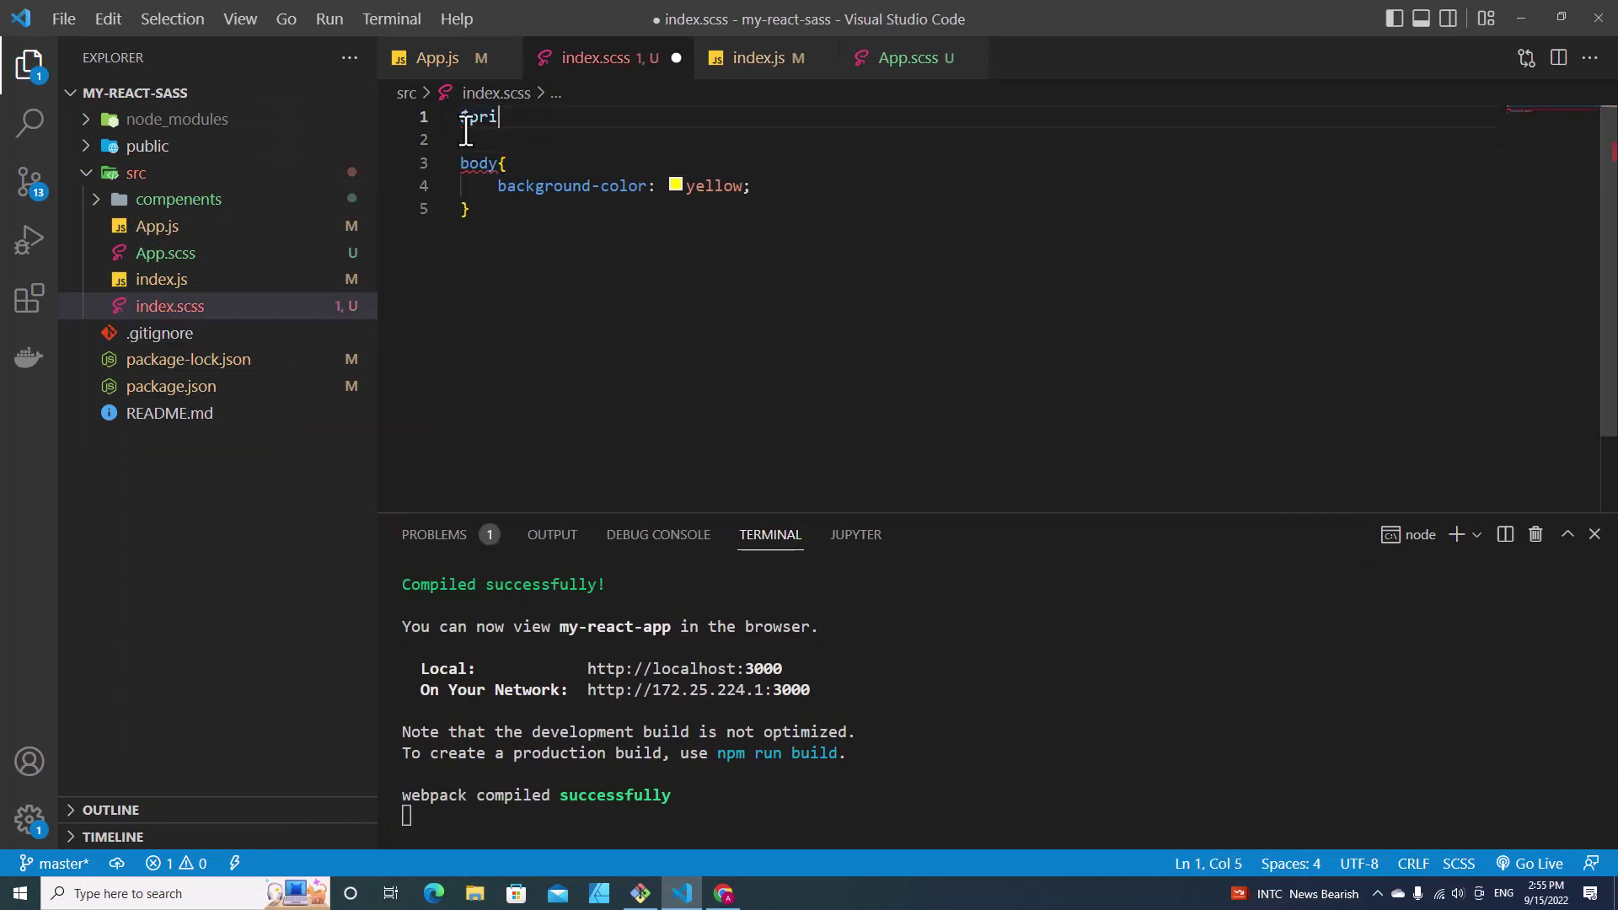
type("y-color")
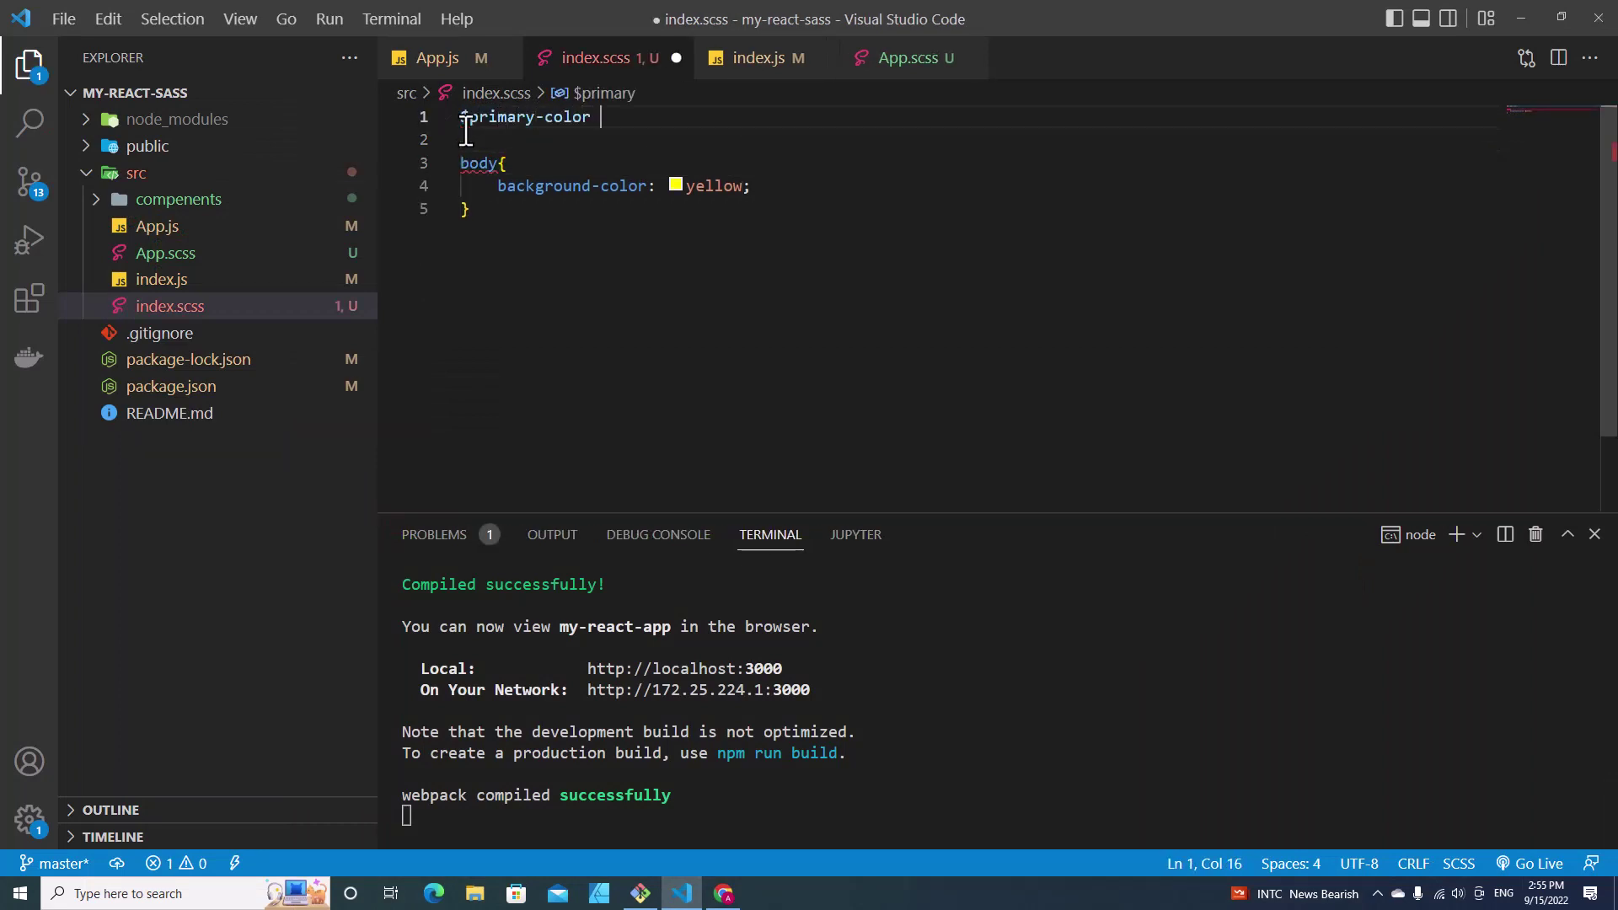
key("BackSpace")
type(": g")
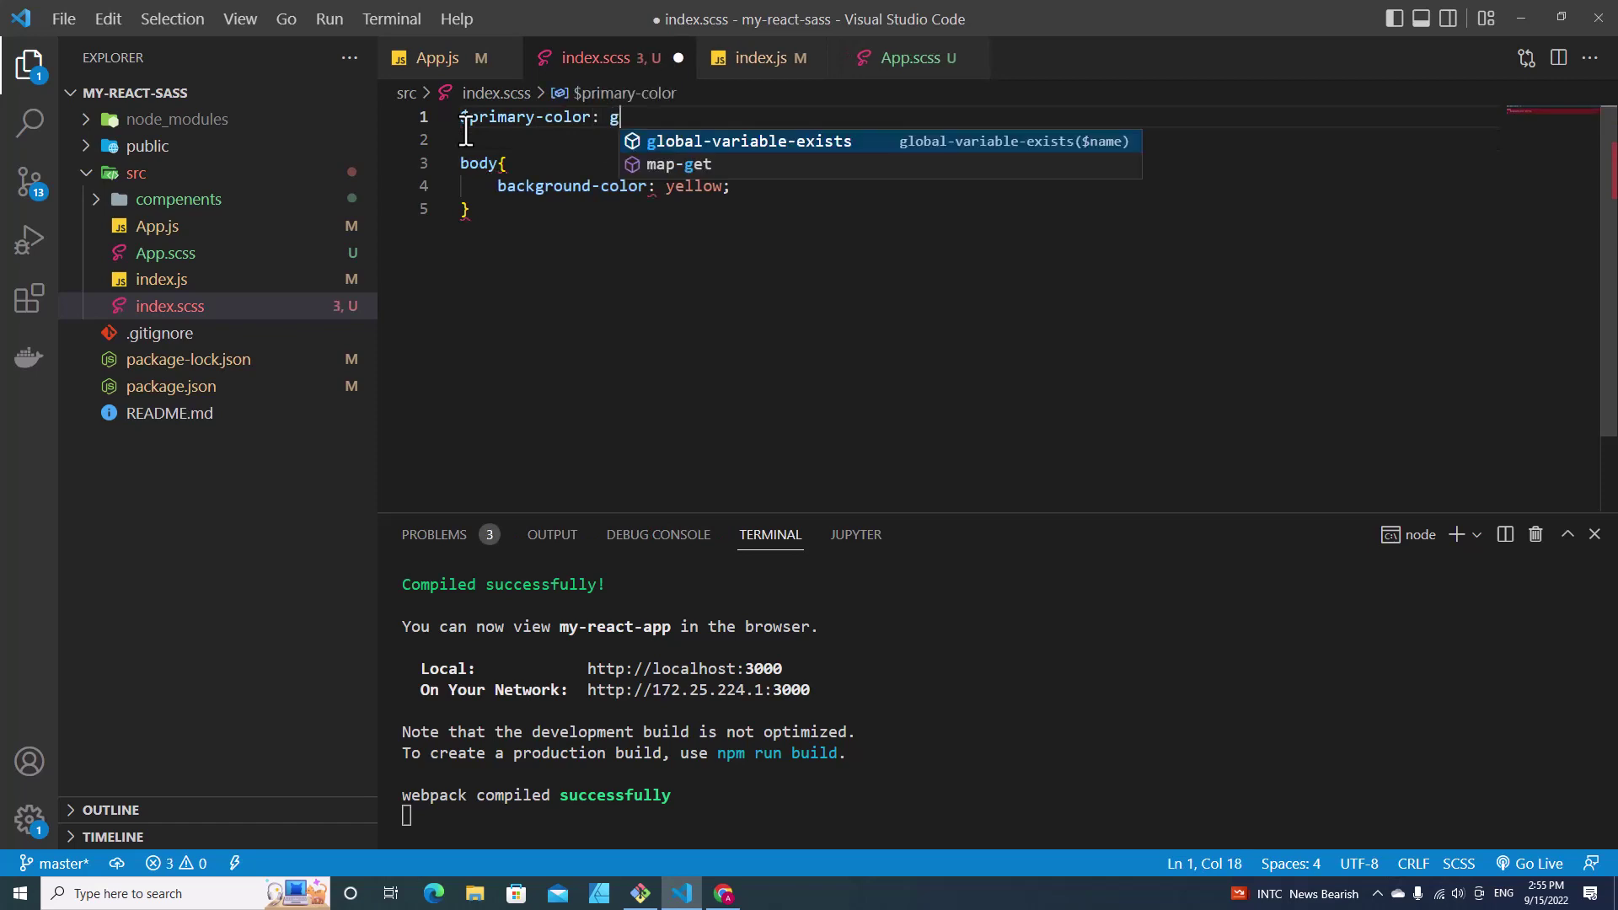
type("reen;")
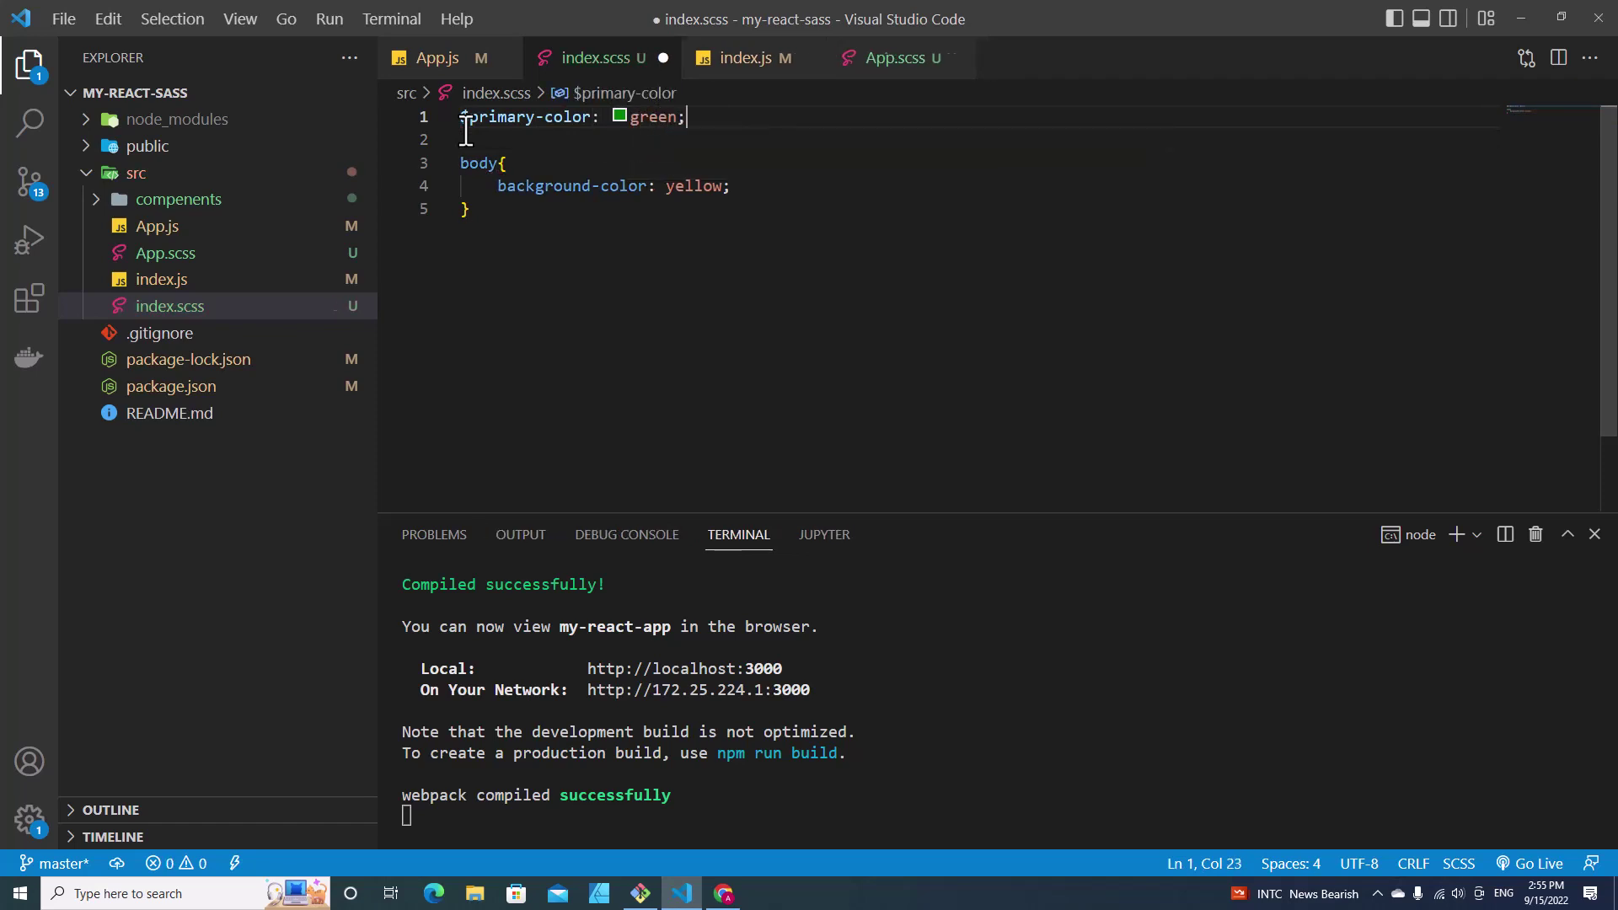
key("ctrl+s")
left_click_drag(592, 116, 460, 117)
key("ctrl+c")
left_click_drag(743, 186, 685, 190)
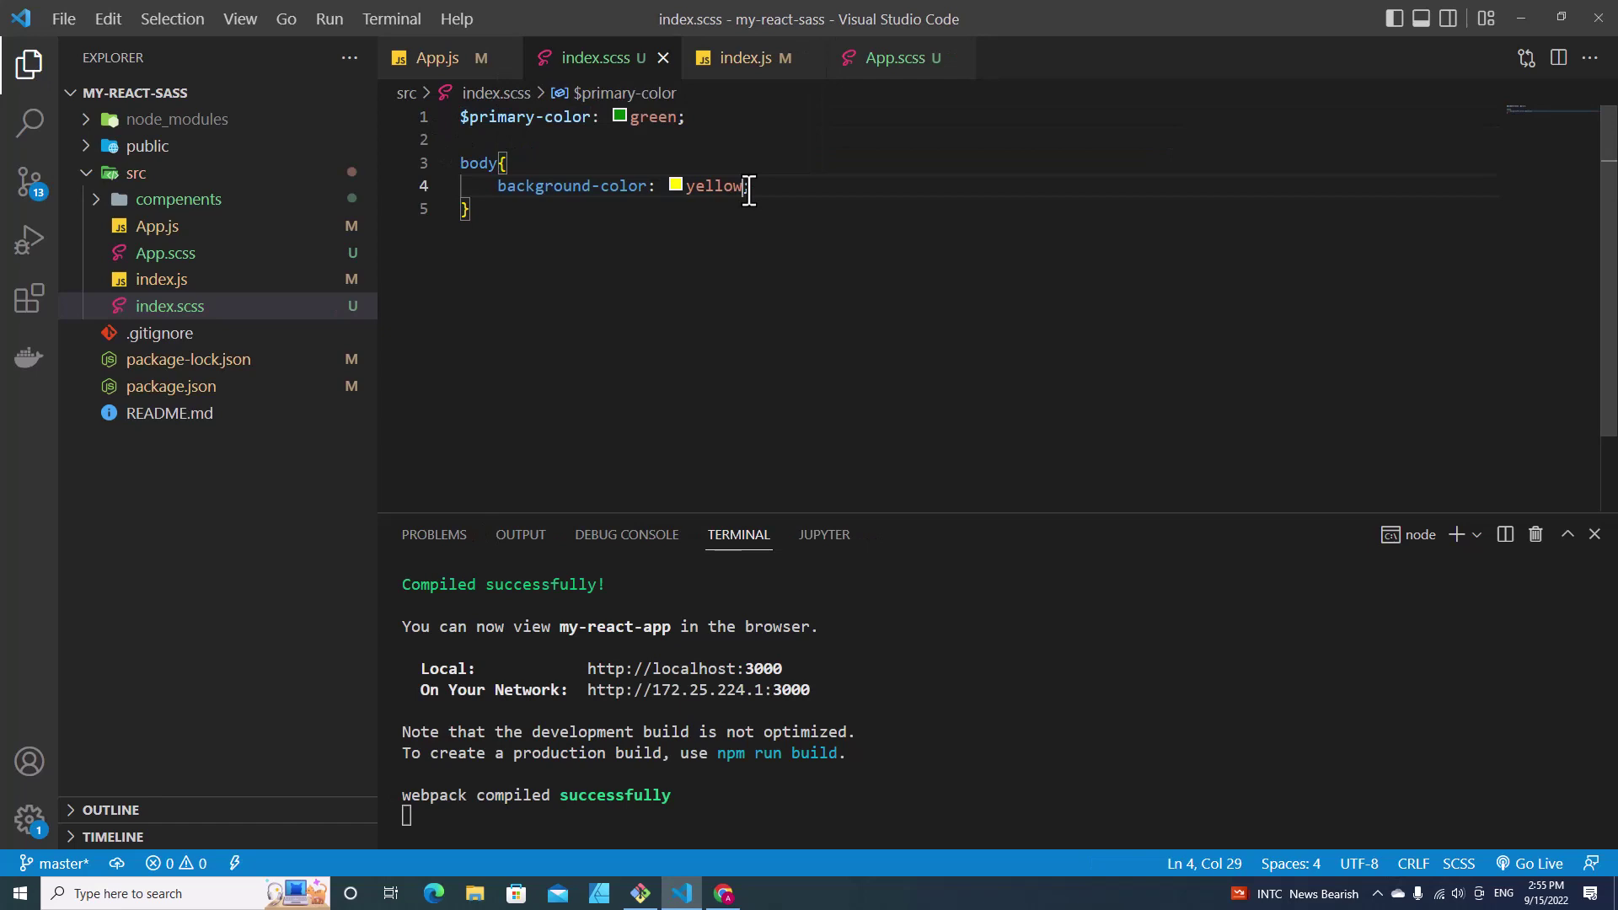
key("ctrl+v")
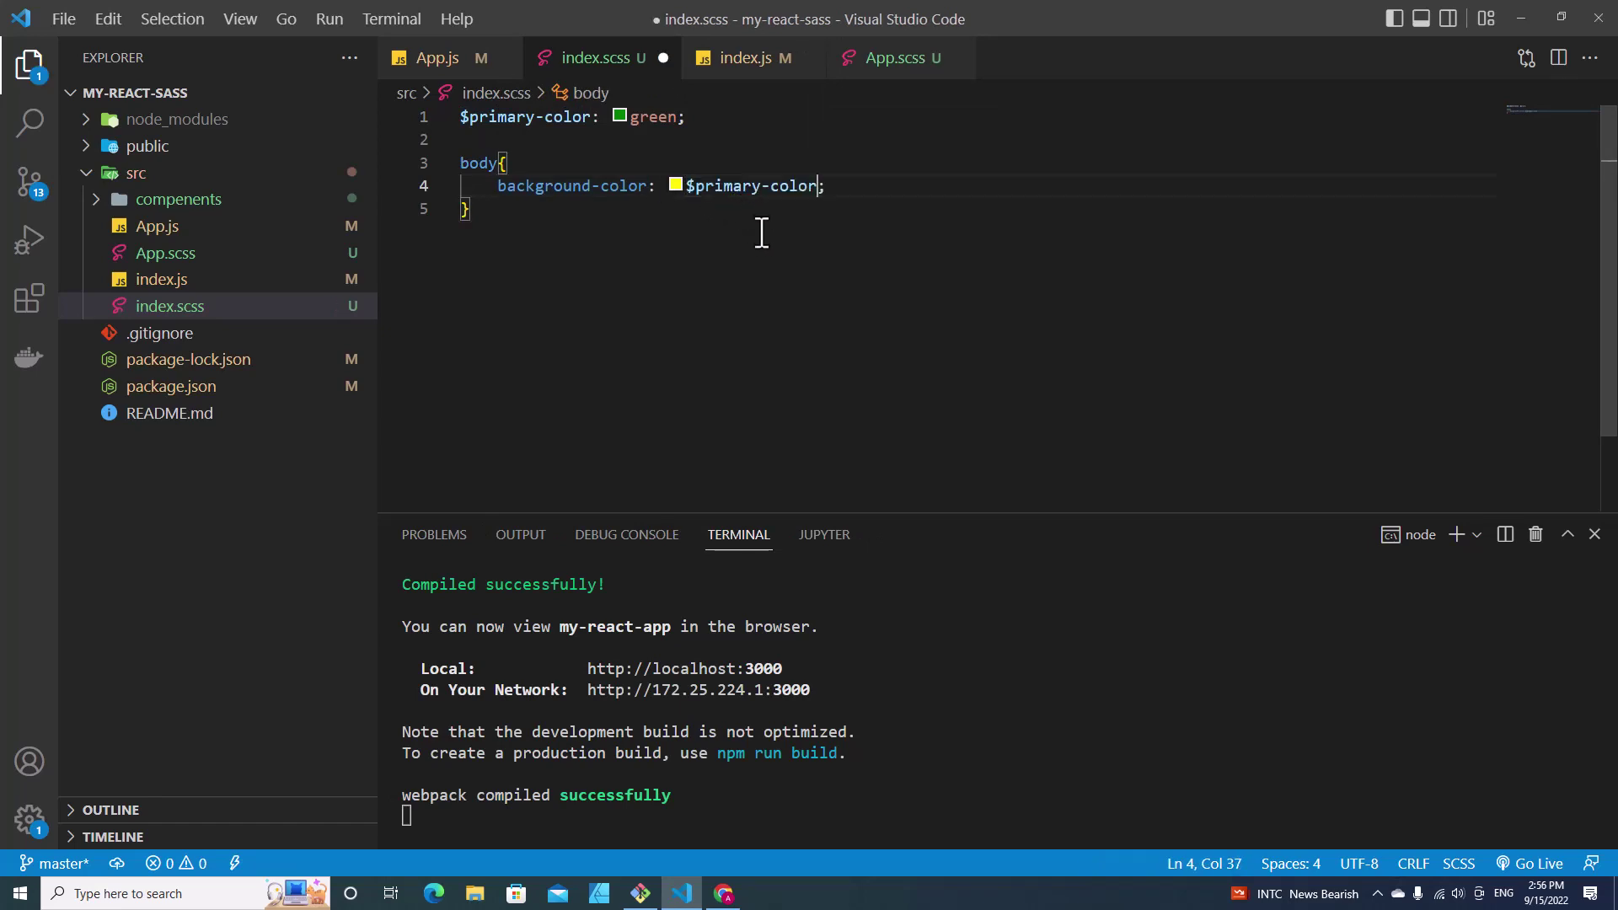